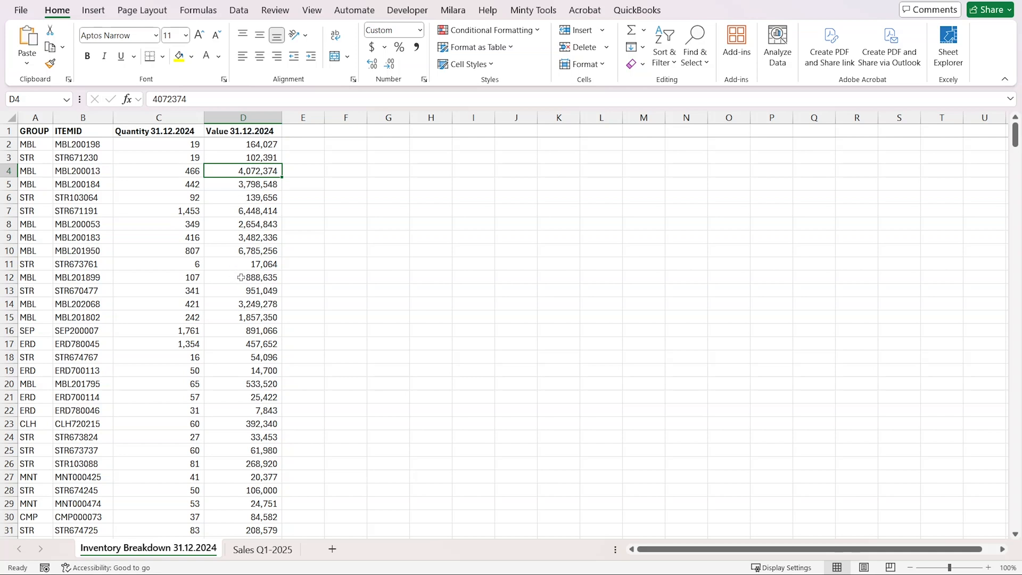
Add the header "Cost per item" in cell E1 of the inventory sheet.
{"action": "key", "text": "ctrl+Up"}
{"action": "key", "text": "Right"}
{"action": "type", "text": "Cost"}
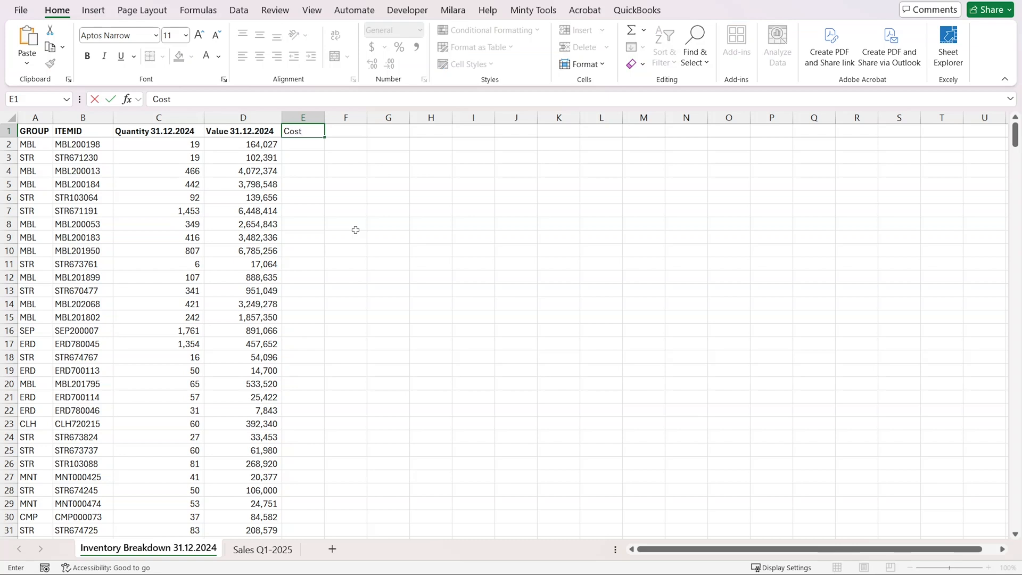
{"action": "type", "text": " per item"}
{"action": "key", "text": "Return"}
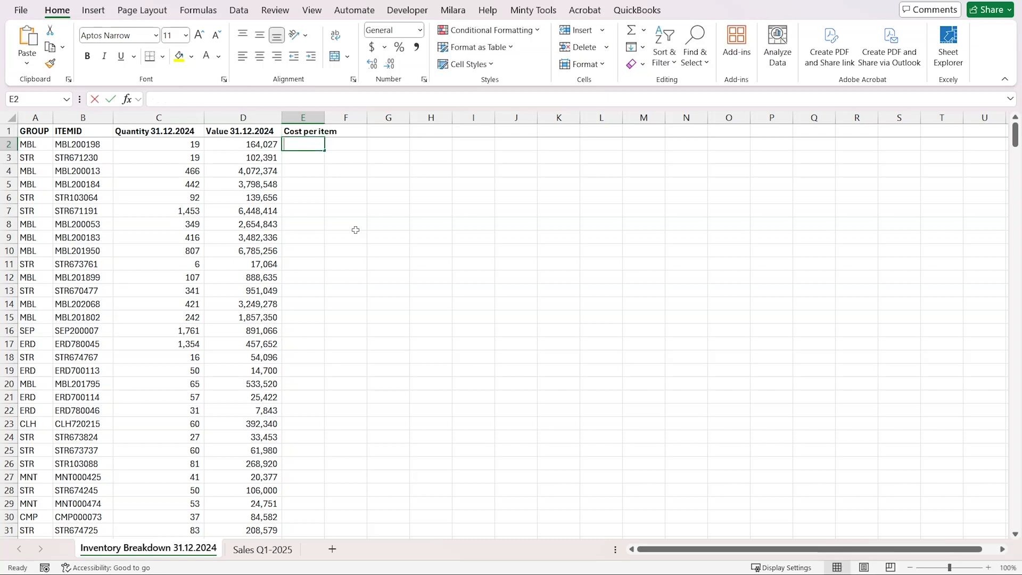
Calculate the first item's cost in E2 with =D2/C2 and fit column E to its header.
{"action": "type", "text": "="}
{"action": "key", "text": "Left"}
{"action": "type", "text": "/"}
{"action": "key", "text": "Left"}
{"action": "key", "text": "Left"}
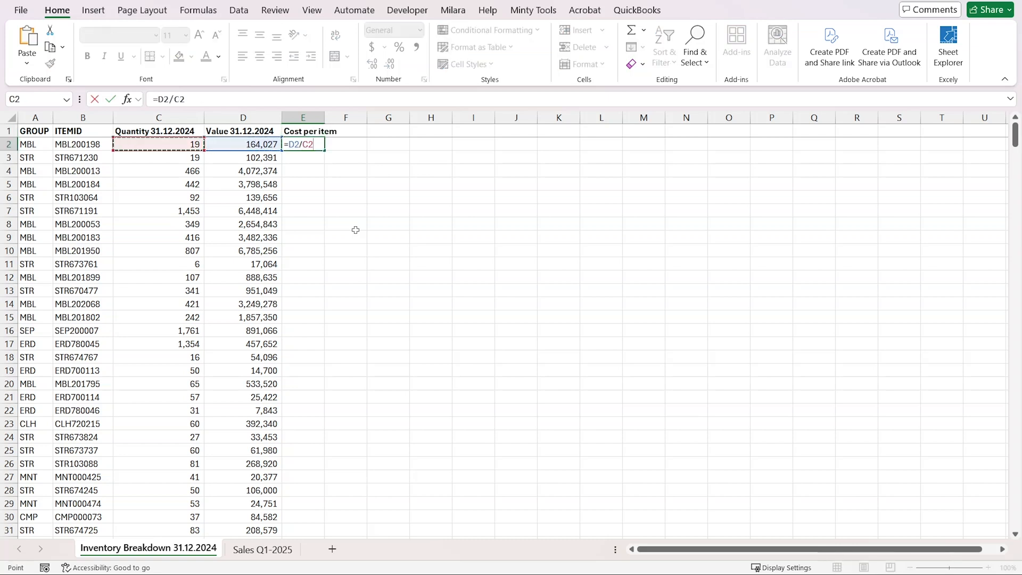
{"action": "key", "text": "Return"}
{"action": "key", "text": "Up"}
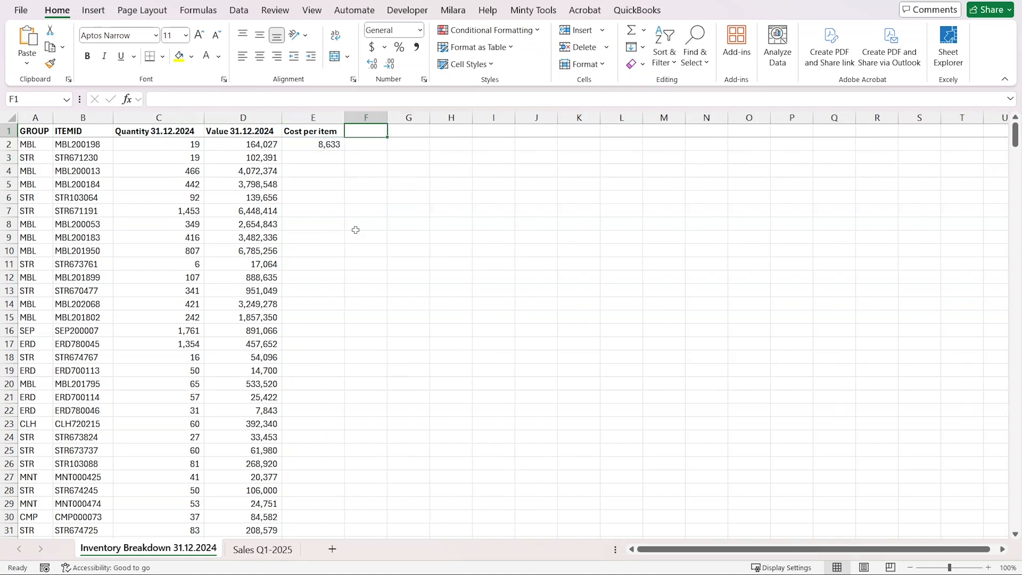
Add the headers "Sold Value Q1'25" in F1 and "Sold Units Q1'25" in G1, with both columns fitted to their text.
{"action": "type", "text": "Sold Val"}
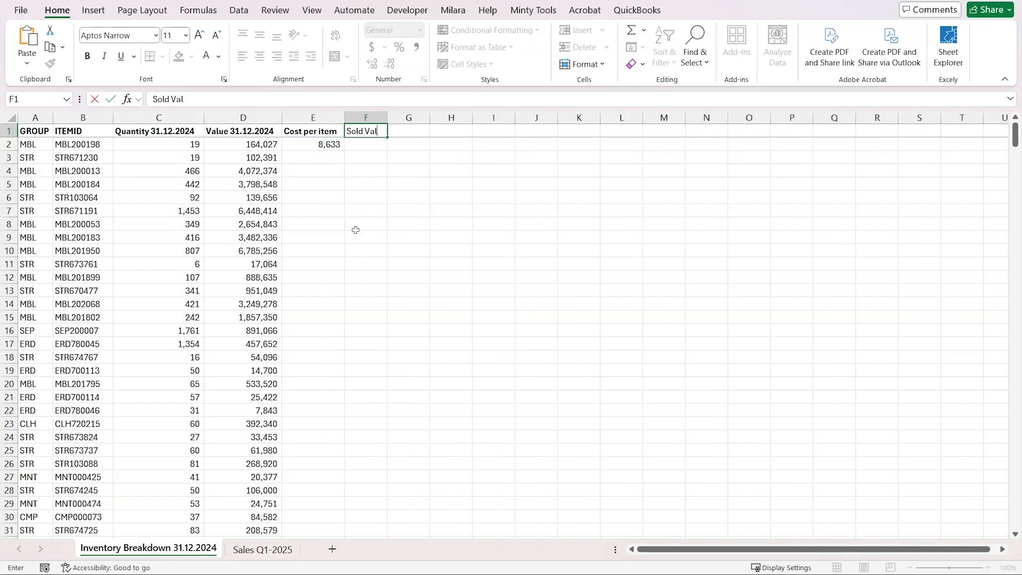
{"action": "type", "text": "ue Q1'245"}
{"action": "key", "text": "Tab"}
{"action": "type", "text": "Sold Units Q"}
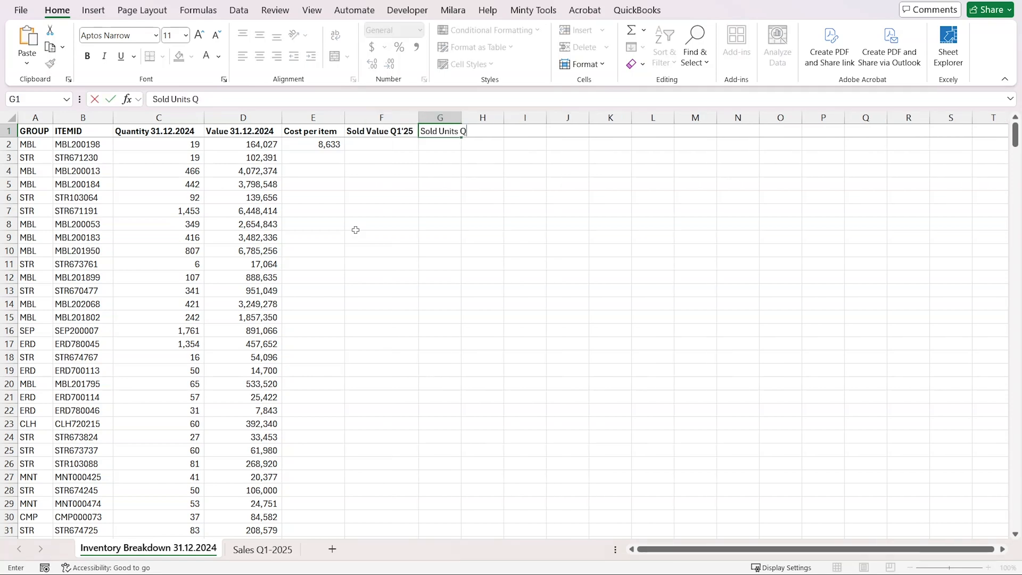
{"action": "key", "text": "Return"}
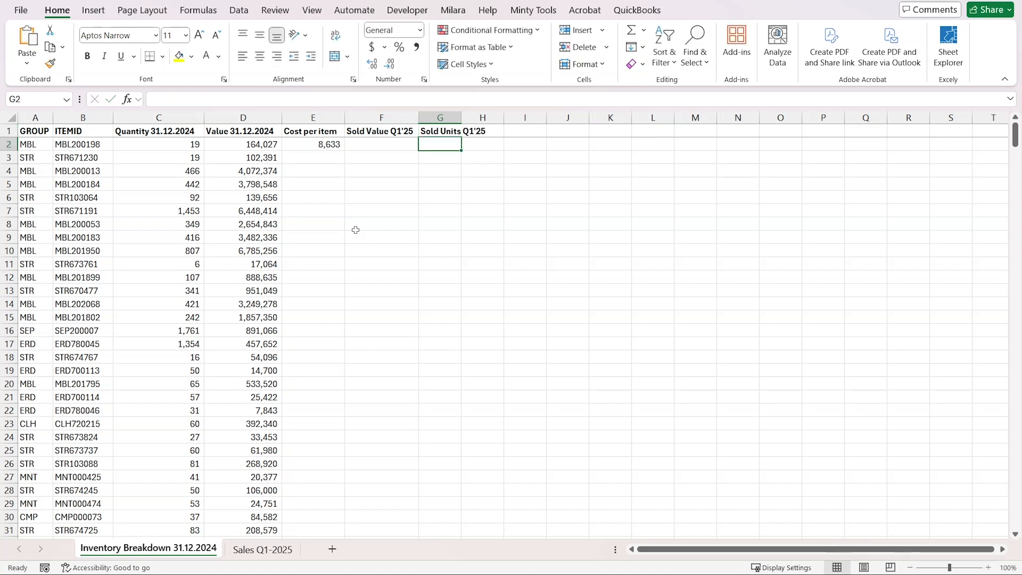
Look up the item's net sales in F2 with =VLOOKUP(B2,'Sales Q1-2025'!B:G,6,0).
{"action": "type", "text": "=vl"}
{"action": "key", "text": "Tab"}
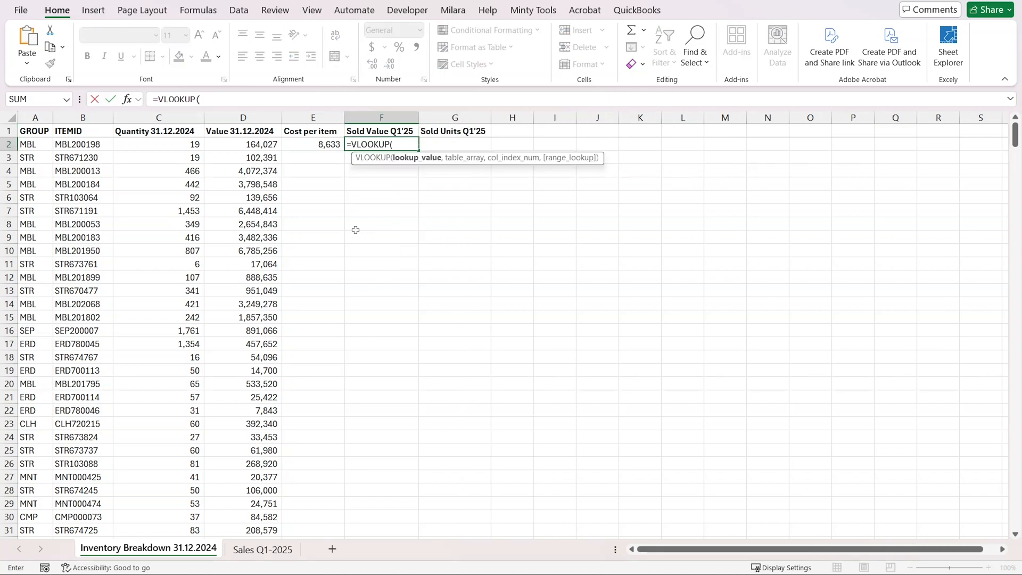
{"action": "key", "text": "Left"}
{"action": "key", "text": "Left"}
{"action": "key", "text": "Left"}
{"action": "key", "text": "Left"}
{"action": "type", "text": ","}
{"action": "key", "text": "ctrl+Page_Down"}
{"action": "key", "text": "ctrl+Home"}
{"action": "key", "text": "Right"}
{"action": "key", "text": "ctrl+space"}
{"action": "key", "text": "shift+Right"}
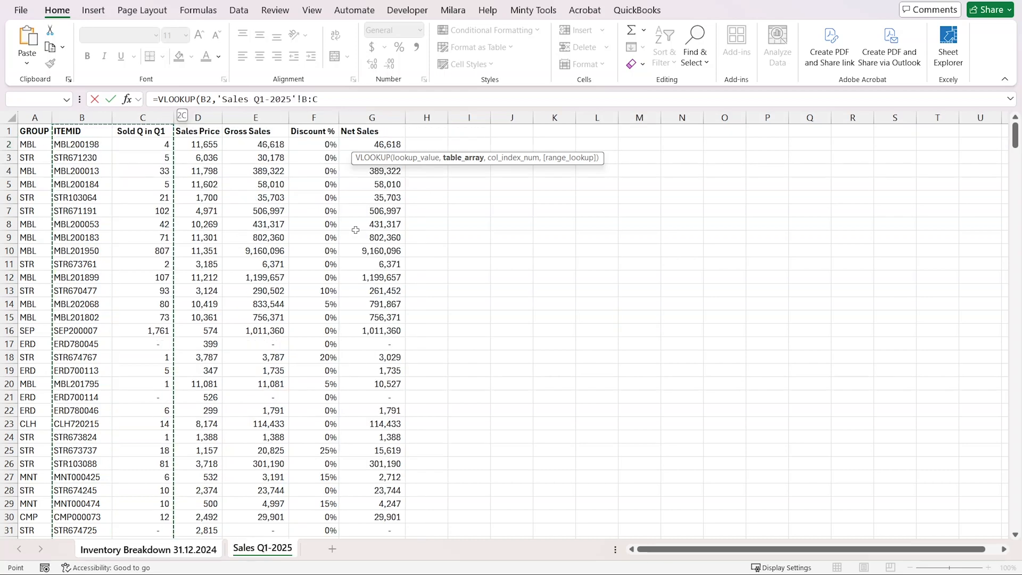
{"action": "key", "text": "shift+Right"}
{"action": "key", "text": "shift+Right"}
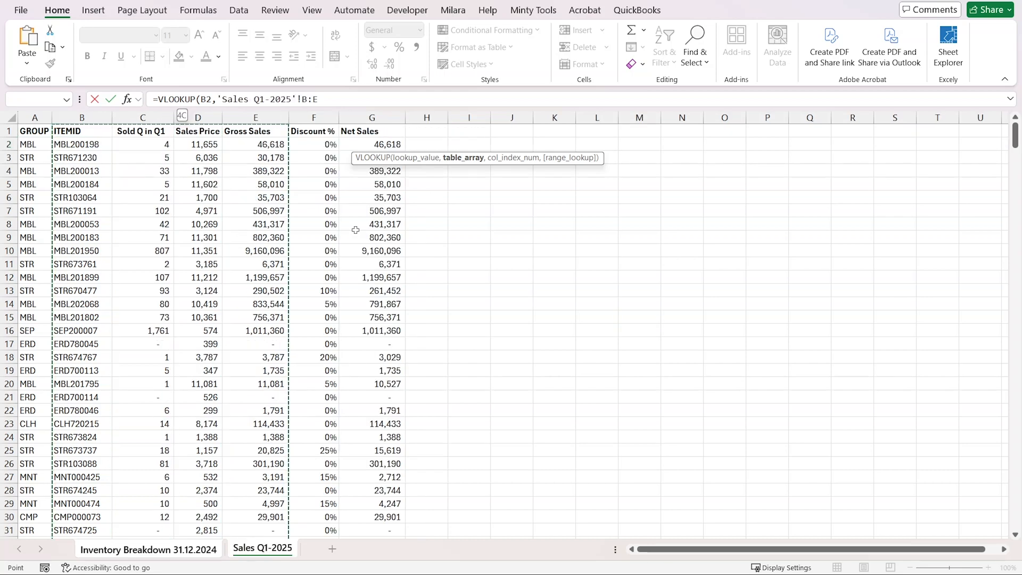
{"action": "key", "text": "shift+Right"}
{"action": "key", "text": "shift+Right"}
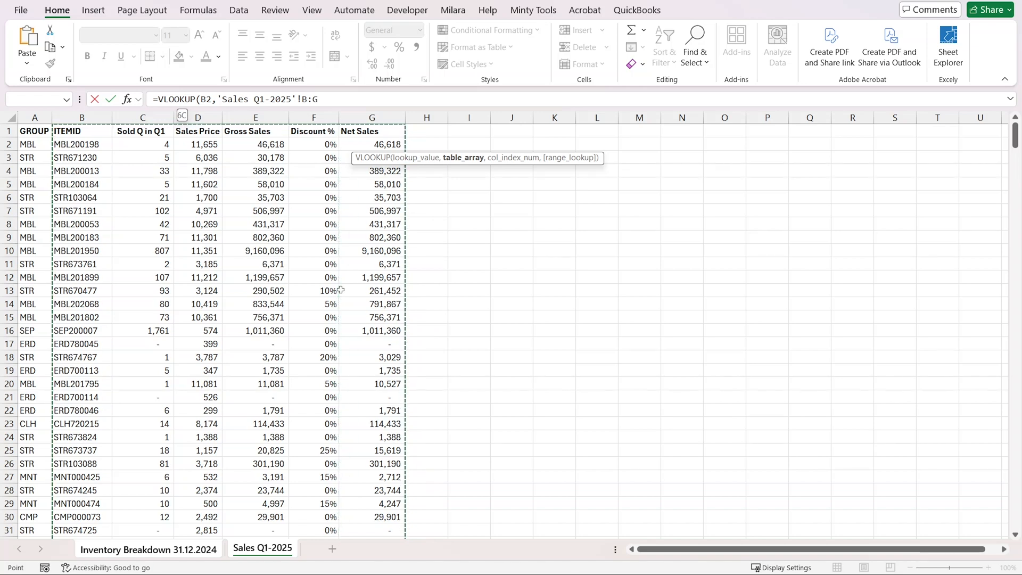
{"action": "type", "text": ",6,0"}
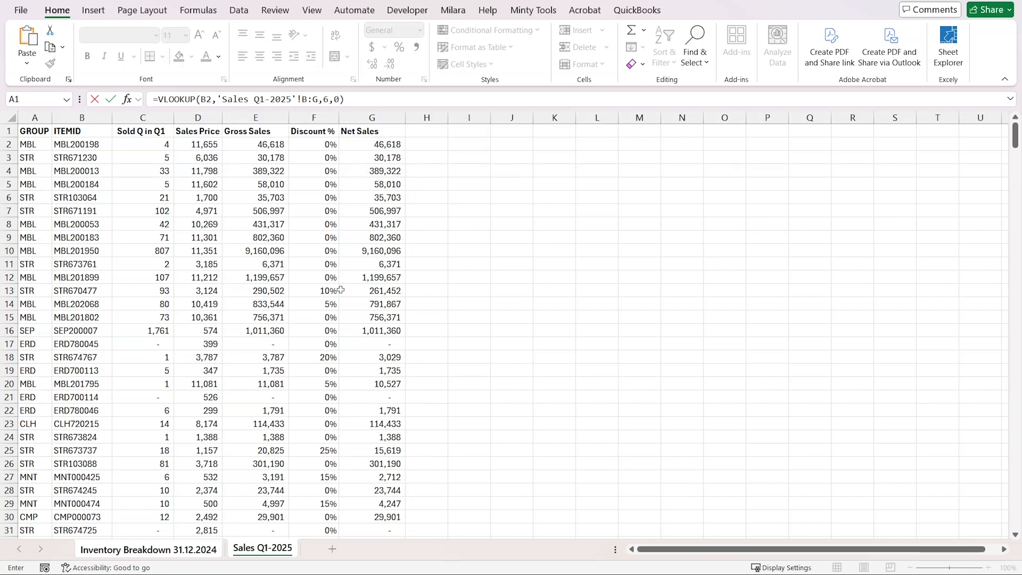
{"action": "key", "text": "Return"}
{"action": "key", "text": "Up"}
{"action": "key", "text": "Right"}
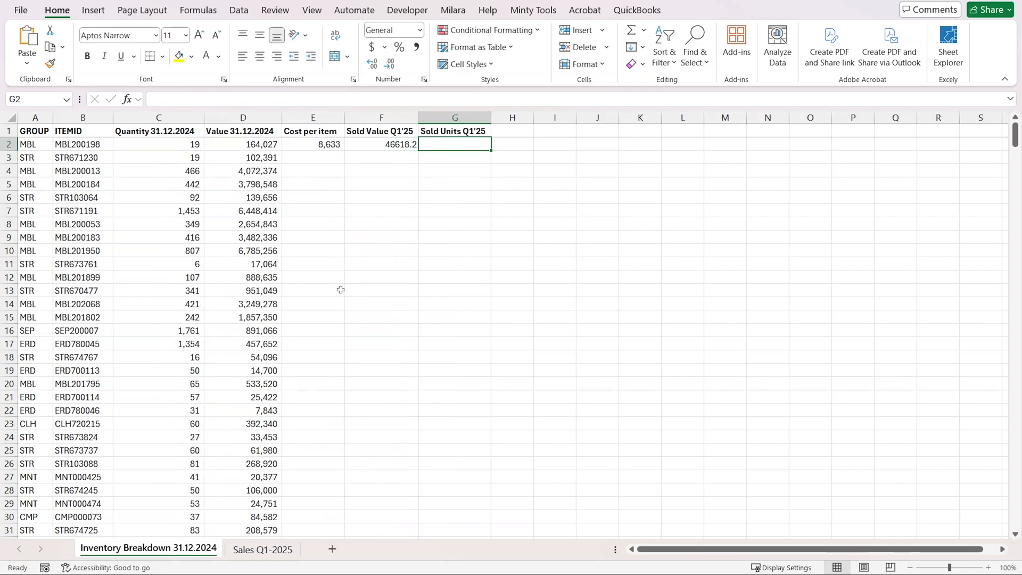
Look up the item's sold quantity in G2 with =VLOOKUP(B2,'Sales Q1-2025'!B:C,2,0).
{"action": "type", "text": "=vlo"}
{"action": "key", "text": "Tab"}
{"action": "key", "text": "Left"}
{"action": "key", "text": "Left"}
{"action": "key", "text": "Left"}
{"action": "key", "text": "Left"}
{"action": "key", "text": "Left"}
{"action": "type", "text": ","}
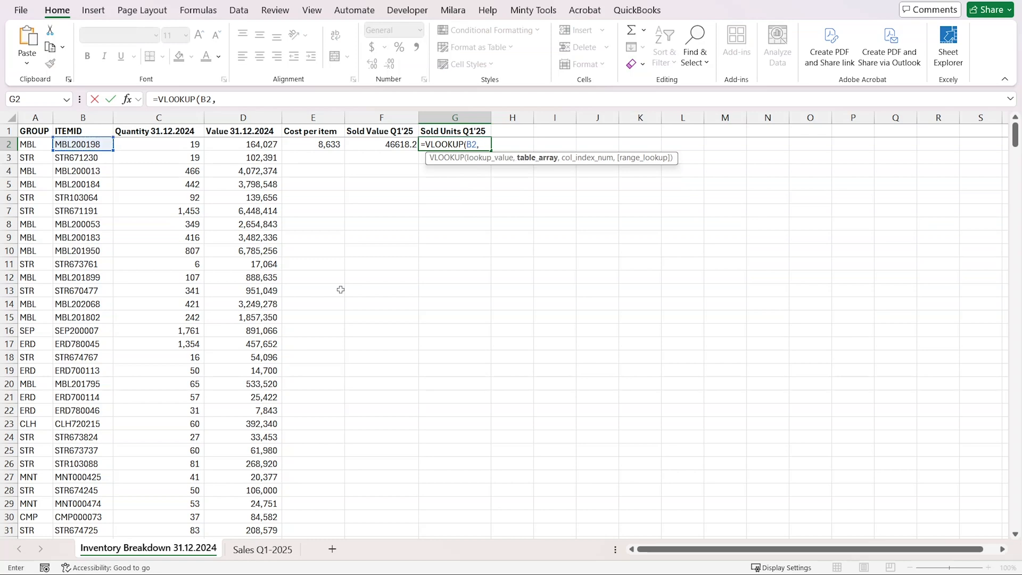
{"action": "key", "text": "ctrl+Page_Down"}
{"action": "key", "text": "Right"}
{"action": "key", "text": "ctrl+space"}
{"action": "key", "text": "shift+Right"}
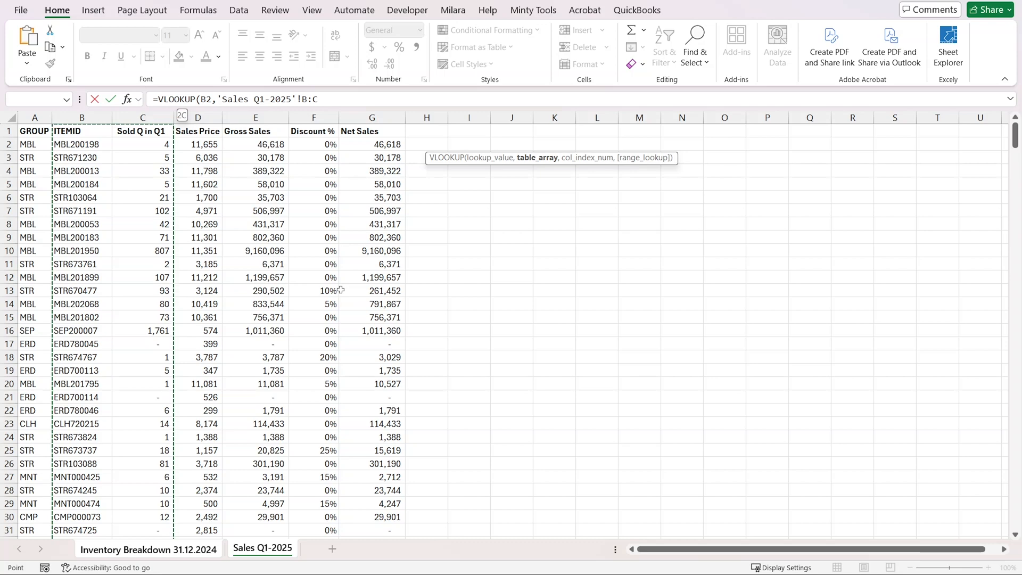
{"action": "type", "text": ",2,0"}
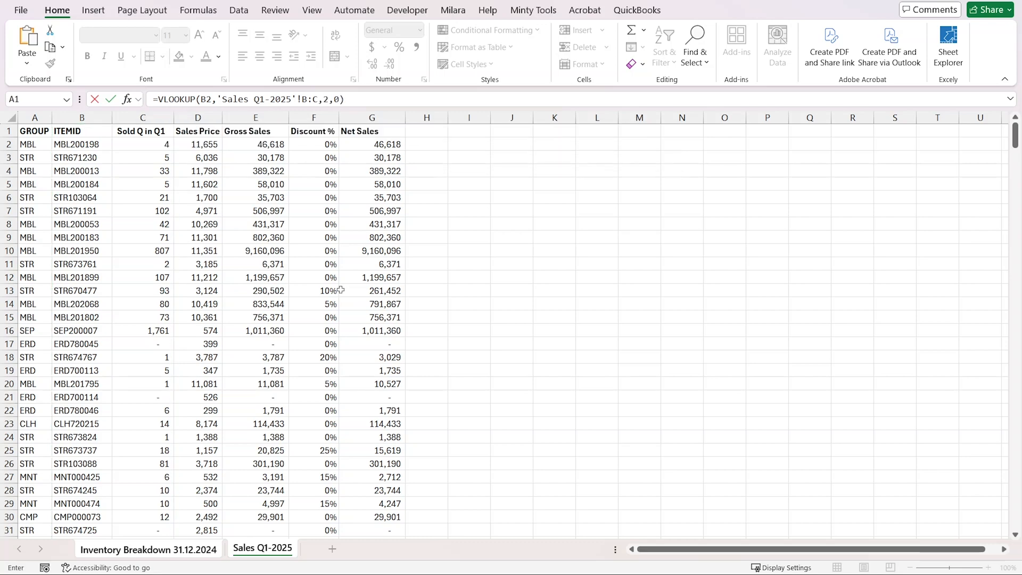
{"action": "key", "text": "Return"}
Add the header "Sales Price" in H1 and fit column H to its text.
{"action": "key", "text": "Up"}
{"action": "key", "text": "Up"}
{"action": "key", "text": "Right"}
{"action": "type", "text": "Sales Price"}
{"action": "key", "text": "Return"}
{"action": "key", "text": "Up"}
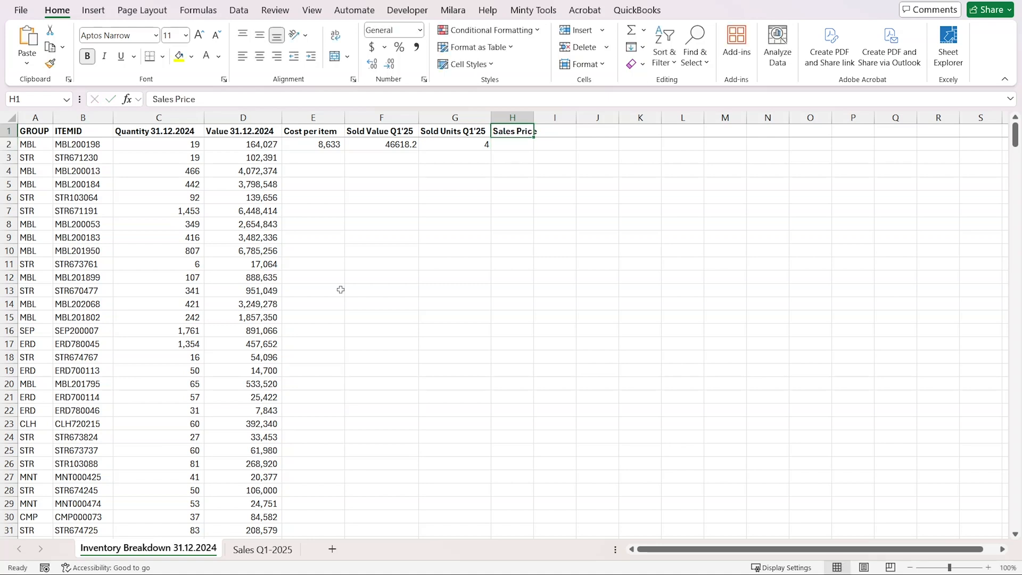
{"action": "key", "text": "alt+h"}
{"action": "key", "text": "o"}
{"action": "key", "text": "i"}
Calculate the unit sales price in H2 with =F2/G2.
{"action": "key", "text": "Down"}
{"action": "type", "text": "="}
{"action": "key", "text": "Left"}
{"action": "key", "text": "Left"}
{"action": "type", "text": "/"}
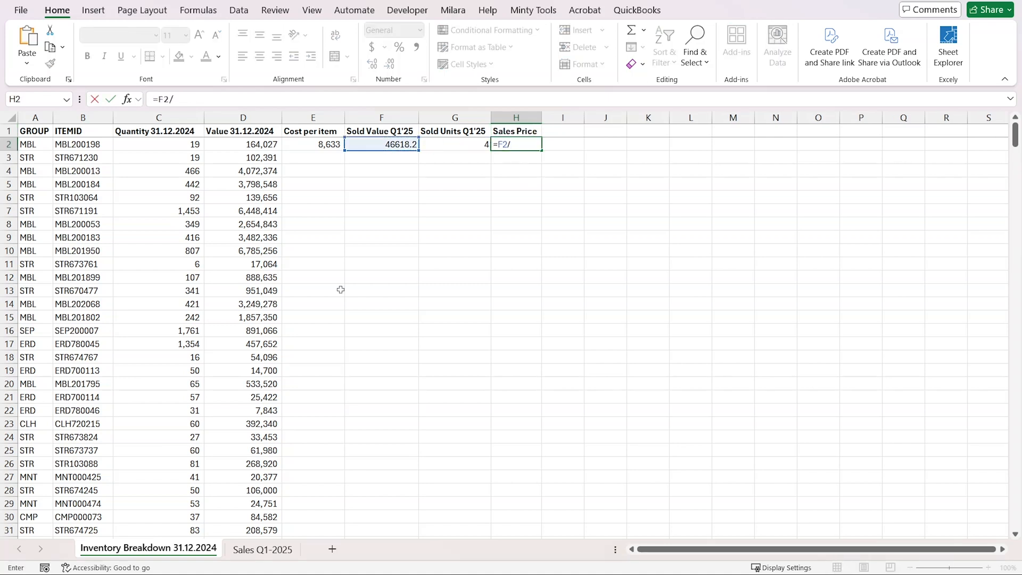
{"action": "key", "text": "Left"}
{"action": "key", "text": "Return"}
Format the sales price, sold units and sold value cells in row 2 with comma style and no decimals.
{"action": "key", "text": "Up"}
{"action": "key", "text": "alt+h"}
{"action": "key", "text": "k"}
{"action": "key", "text": "alt+h"}
{"action": "key", "text": "9"}
{"action": "key", "text": "alt+h"}
{"action": "key", "text": "9"}
{"action": "key", "text": "Left"}
{"action": "key", "text": "alt+h"}
{"action": "key", "text": "k"}
{"action": "key", "text": "alt+h"}
{"action": "key", "text": "9"}
{"action": "key", "text": "alt+h"}
{"action": "key", "text": "9"}
{"action": "key", "text": "Left"}
{"action": "key", "text": "F4"}
Review the formulas in E2 to H2, comparing the cost per item with the sales price.
{"action": "key", "text": "Right"}
{"action": "key", "text": "Right"}
{"action": "key", "text": "Left"}
{"action": "key", "text": "Left"}
{"action": "key", "text": "Left"}
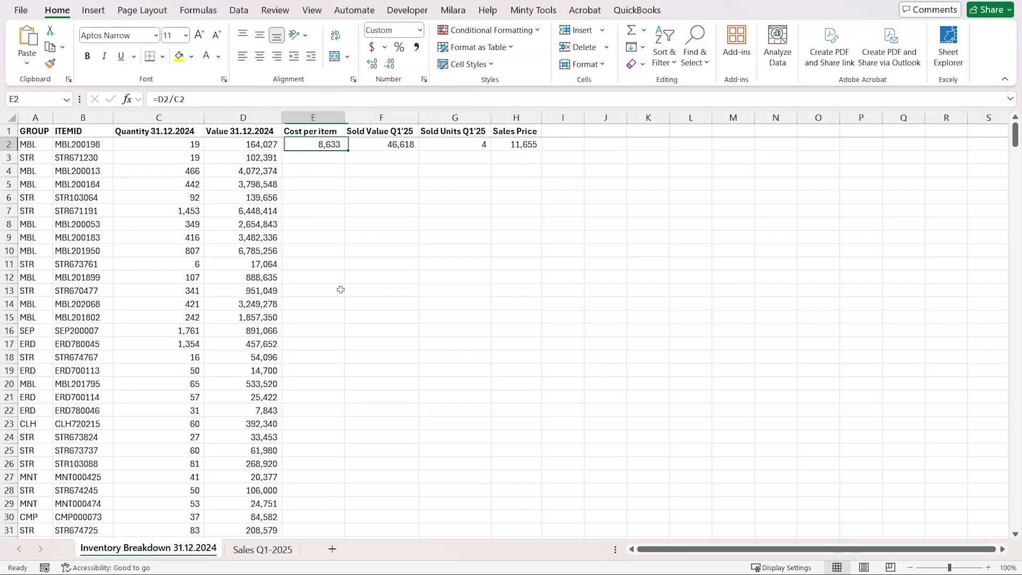
{"action": "key", "text": "Right"}
{"action": "key", "text": "Right"}
{"action": "key", "text": "Right"}
{"action": "key", "text": "Right"}
{"action": "key", "text": "Left"}
{"action": "key", "text": "Left"}
{"action": "key", "text": "Left"}
{"action": "key", "text": "Left"}
{"action": "key", "text": "Right"}
{"action": "key", "text": "Right"}
{"action": "key", "text": "Right"}
{"action": "key", "text": "Left"}
{"action": "key", "text": "Left"}
{"action": "key", "text": "Left"}
{"action": "key", "text": "Left"}
{"action": "key", "text": "Right"}
{"action": "key", "text": "Up"}
{"action": "key", "text": "Down"}
{"action": "key", "text": "Right"}
{"action": "key", "text": "Right"}
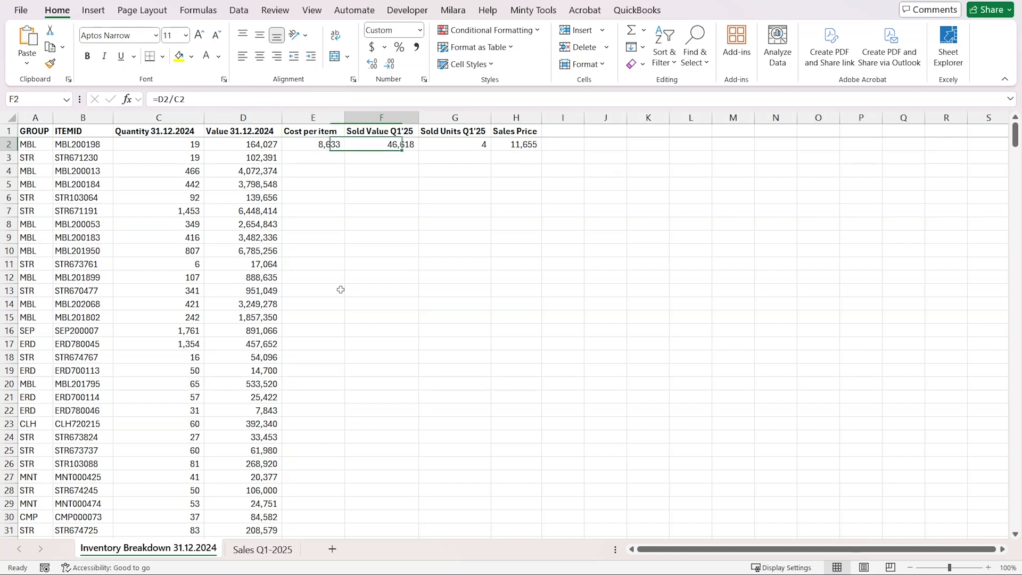
{"action": "key", "text": "Right"}
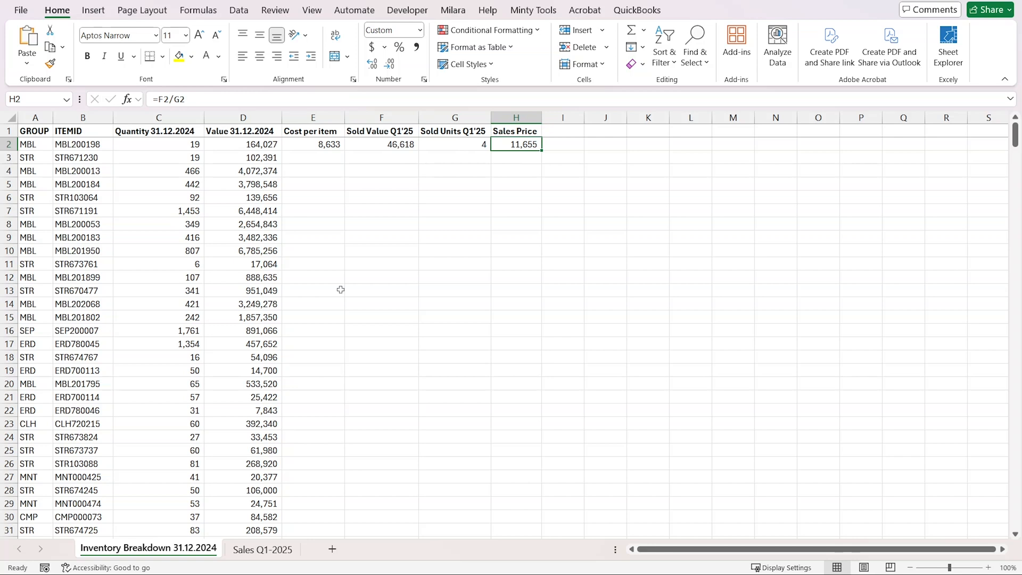
{"action": "key", "text": "Left"}
{"action": "key", "text": "Left"}
{"action": "key", "text": "Left"}
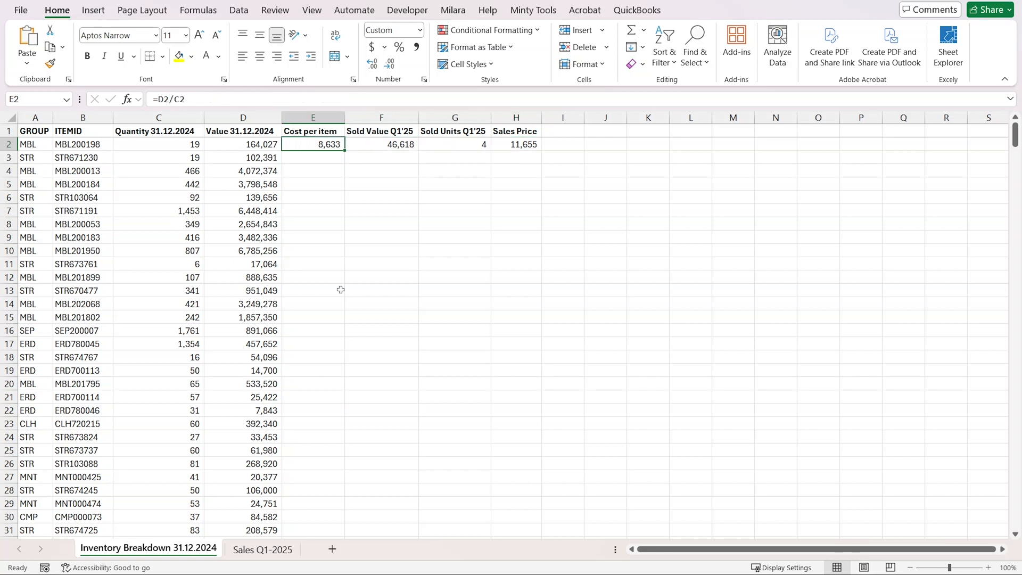
{"action": "key", "text": "Right"}
{"action": "key", "text": "Right"}
{"action": "key", "text": "Right"}
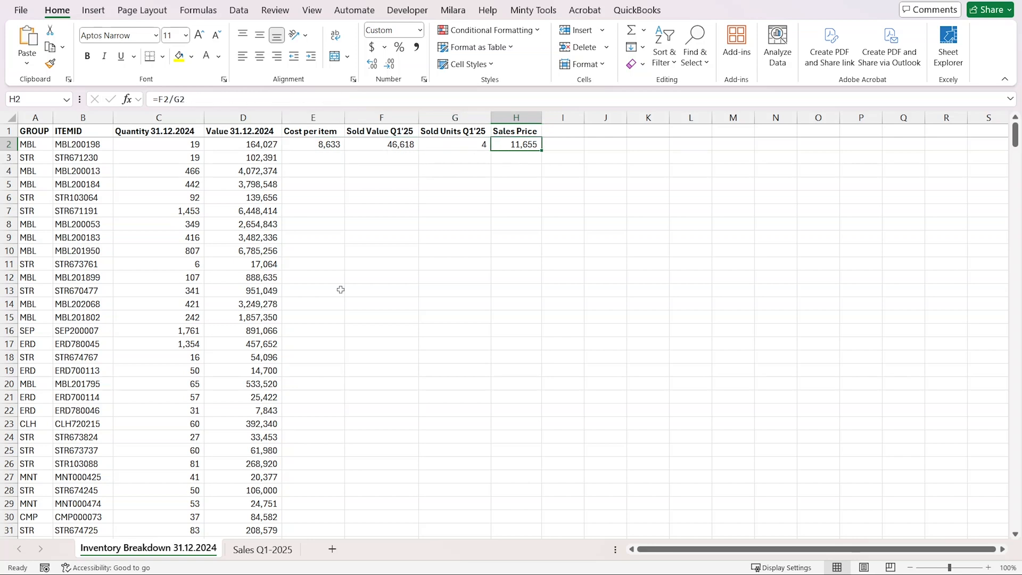
Add the header "NRV issues" in I1 and fit column I to its text.
{"action": "key", "text": "Right"}
{"action": "key", "text": "Up"}
{"action": "type", "text": "NRV iss"}
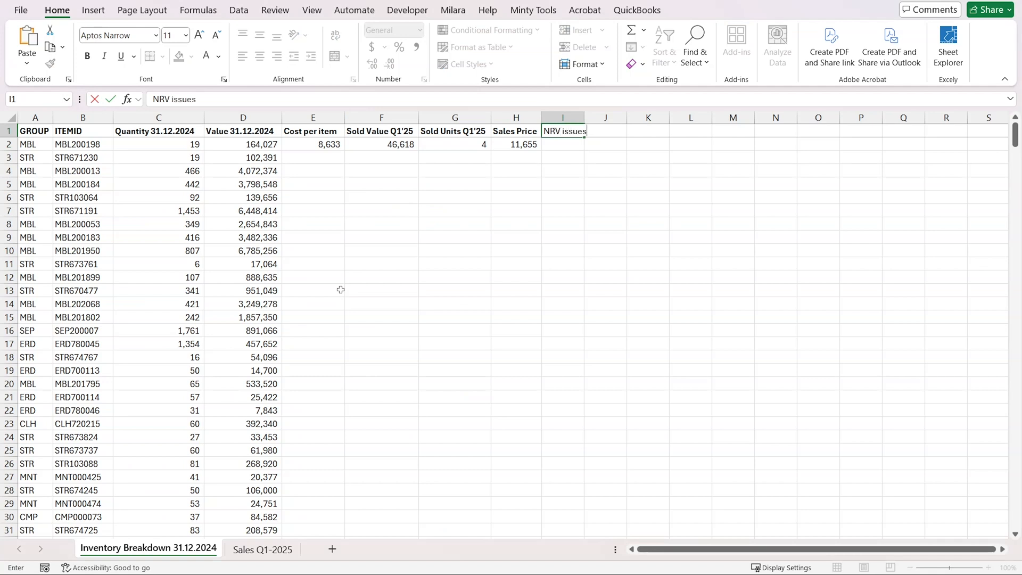
{"action": "key", "text": "Return"}
{"action": "key", "text": "Up"}
{"action": "key", "text": "alt+h"}
{"action": "key", "text": "o"}
{"action": "key", "text": "i"}
{"action": "key", "text": "Down"}
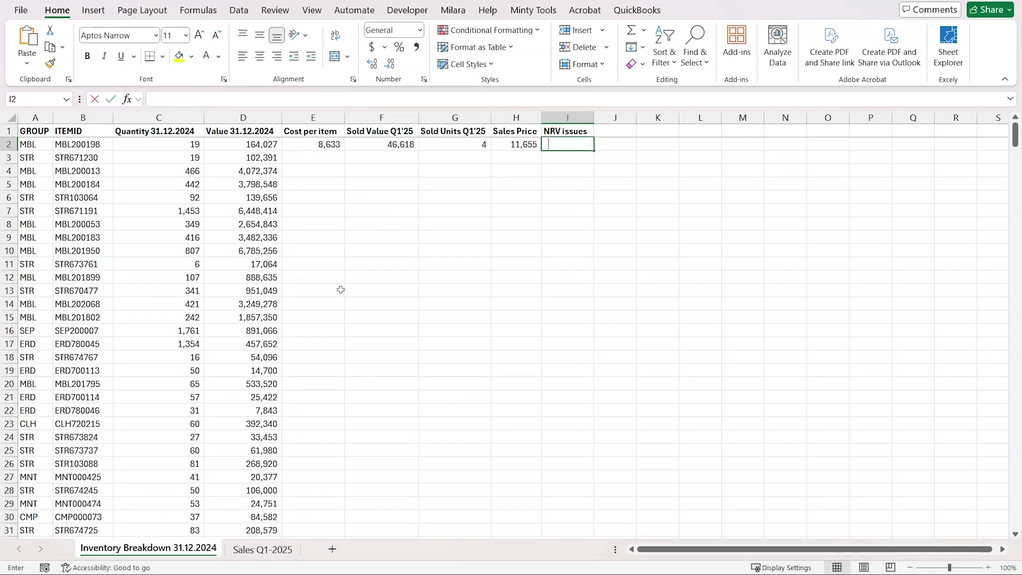
Enter =IF(G2=0,"no sales",IF(E2>H2,E2-H2,0)) in I2 to flag the item's NRV issue.
{"action": "type", "text": "=IF("}
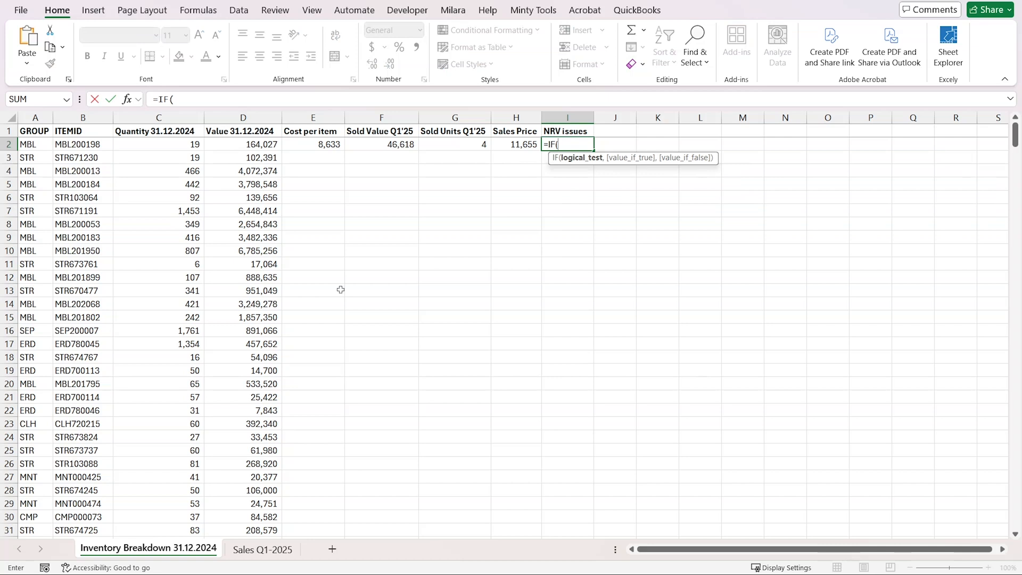
{"action": "key", "text": "Left"}
{"action": "key", "text": "Left"}
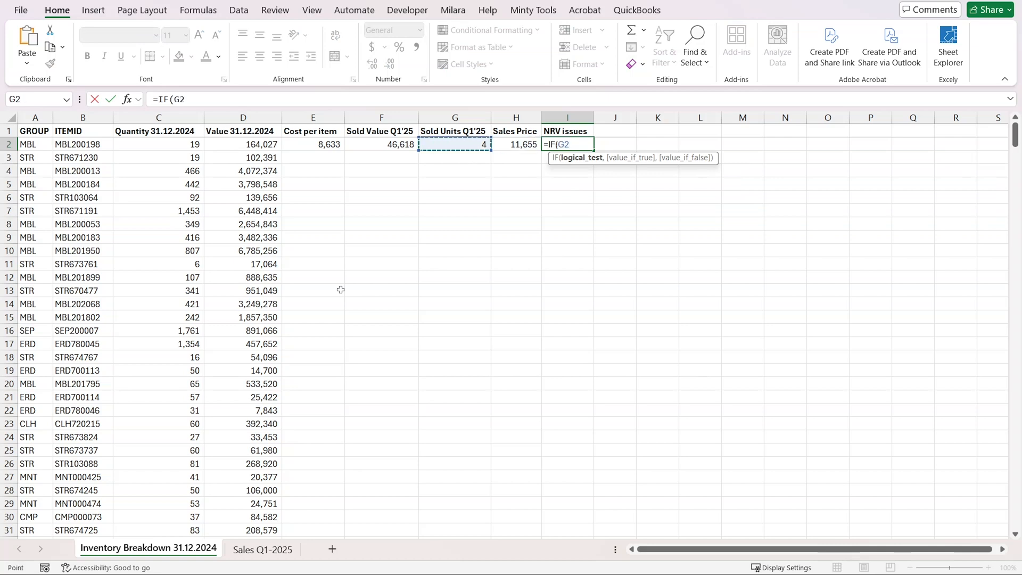
{"action": "type", "text": "=0,"}
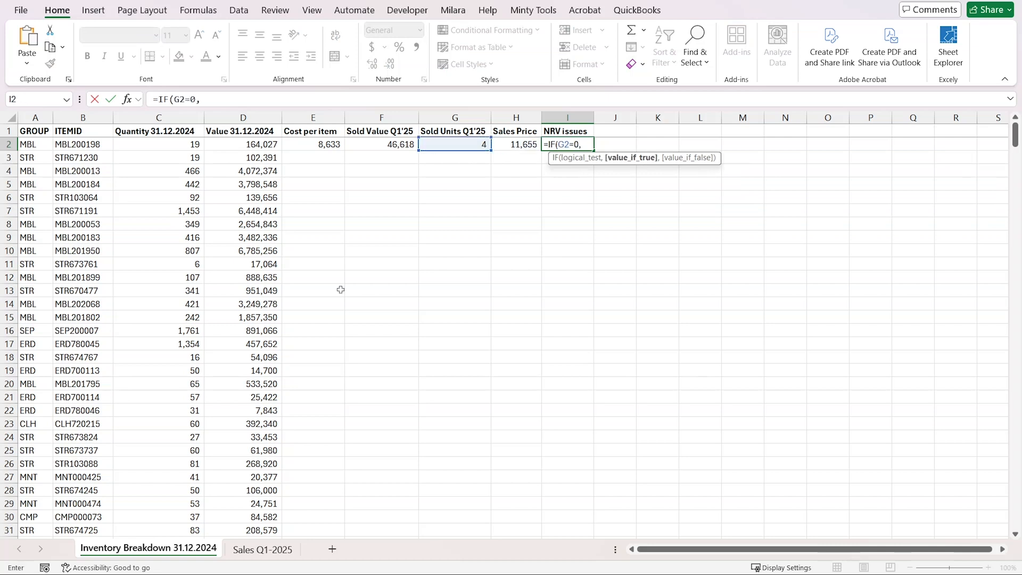
{"action": "type", "text": "\"no sales\","}
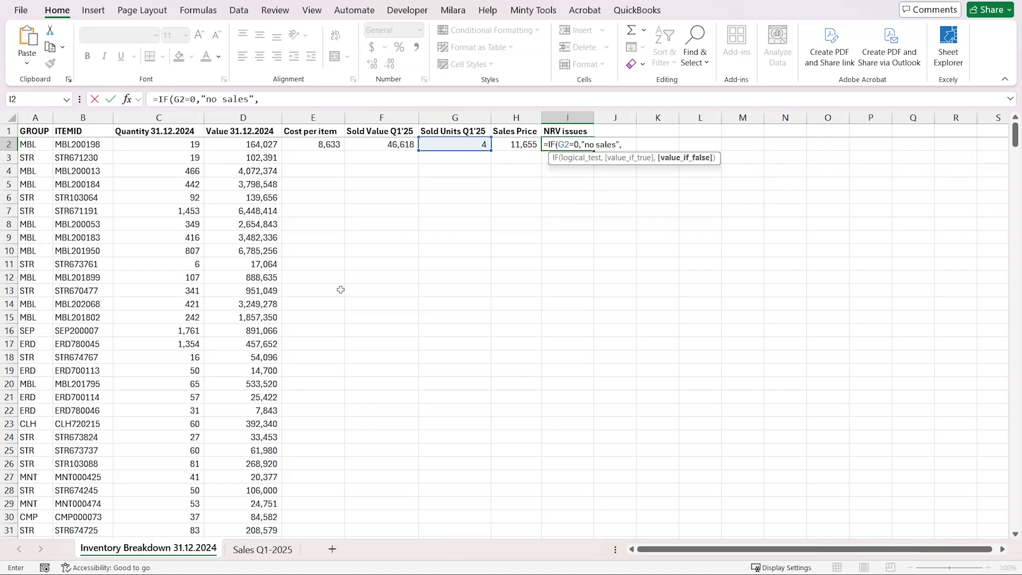
{"action": "type", "text": "IF("}
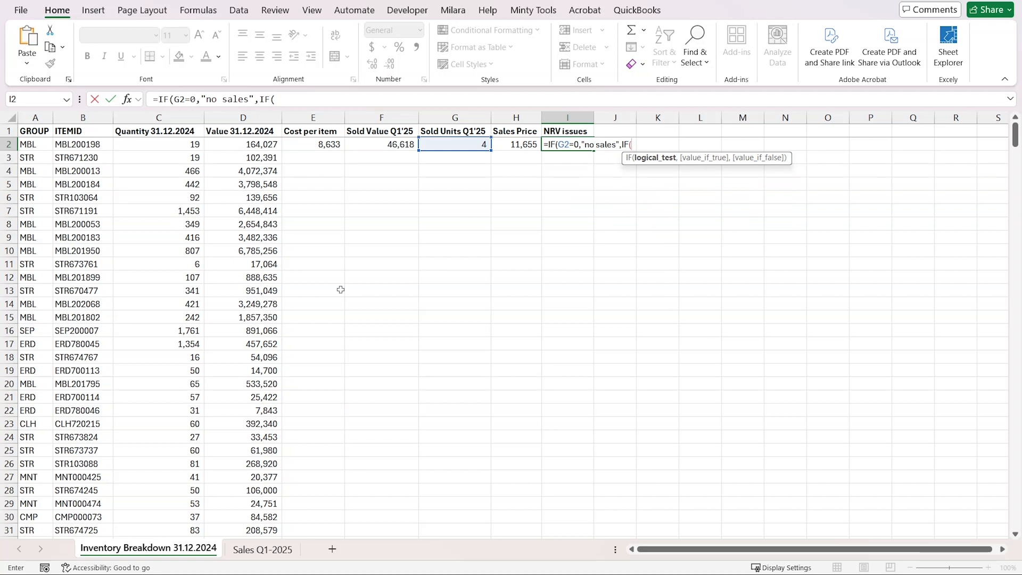
{"action": "key", "text": "Left"}
{"action": "key", "text": "Left"}
{"action": "key", "text": "Left"}
{"action": "key", "text": "Left"}
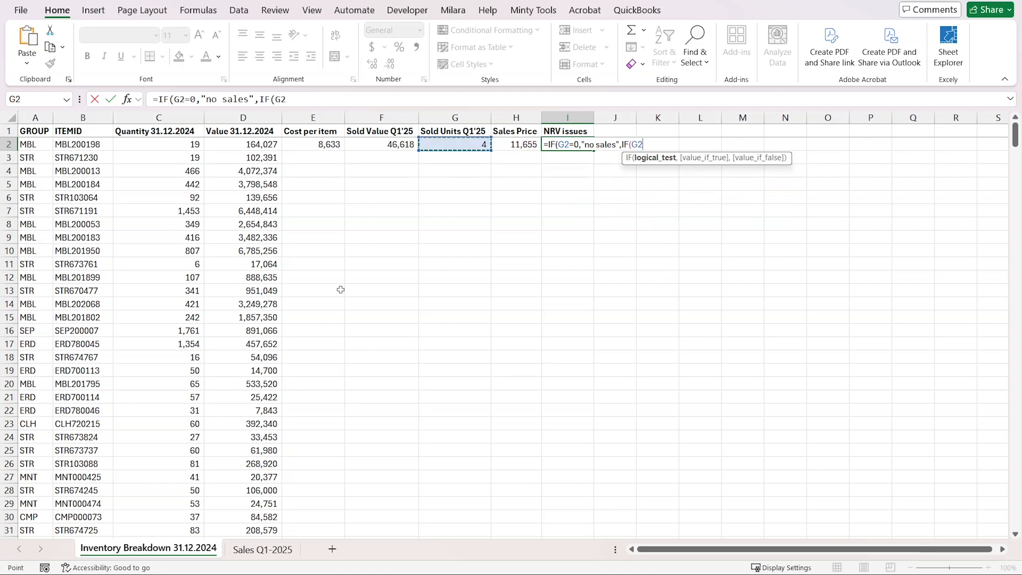
{"action": "type", "text": ">"}
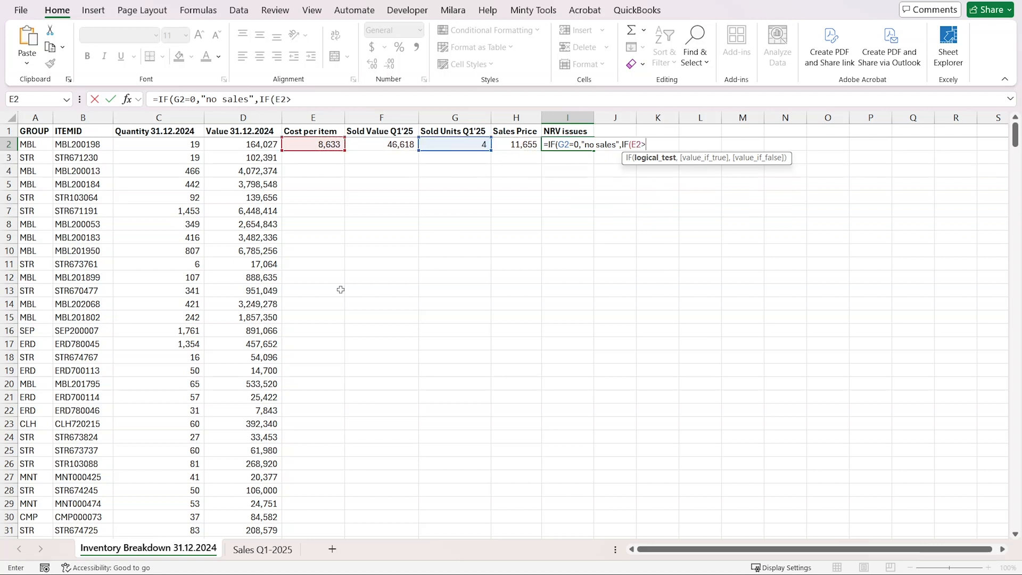
{"action": "key", "text": "Left"}
{"action": "type", "text": ","}
{"action": "key", "text": "Left"}
{"action": "key", "text": "Left"}
{"action": "key", "text": "Left"}
{"action": "key", "text": "Left"}
{"action": "type", "text": "-"}
{"action": "key", "text": "Left"}
{"action": "type", "text": ",0)"}
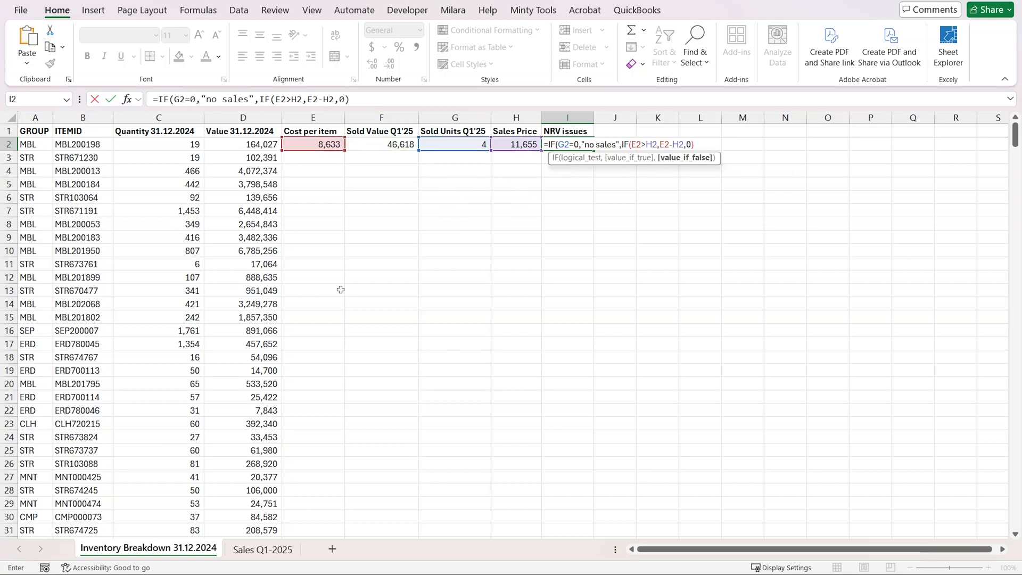
{"action": "key", "text": "Return"}
{"action": "key", "text": "Return"}
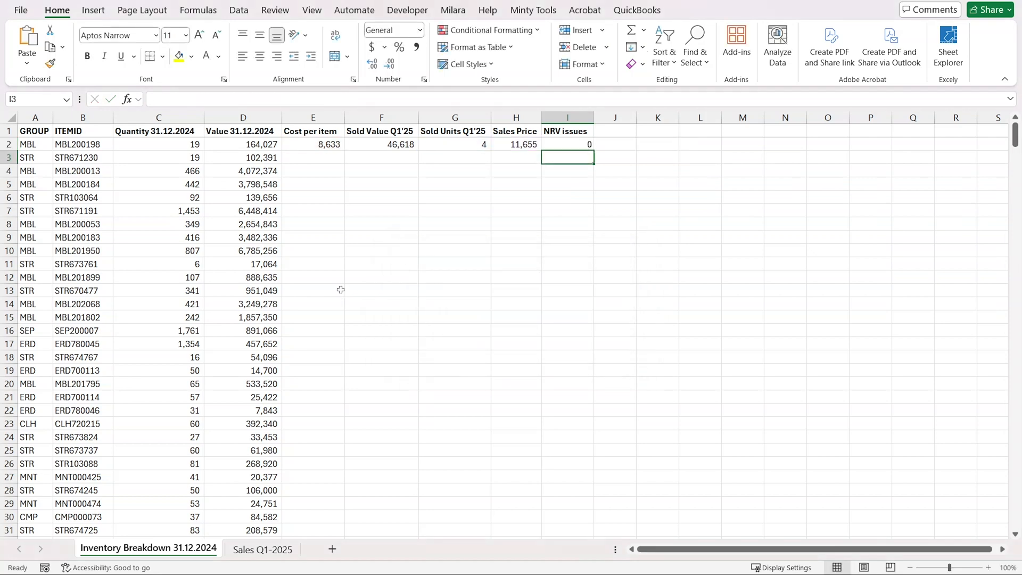
Apply comma style to the NRV issues result in I2.
{"action": "key", "text": "alt+h"}
{"action": "key", "text": "k"}
{"action": "key", "text": "Left"}
{"action": "key", "text": "Left"}
{"action": "key", "text": "Left"}
{"action": "key", "text": "Right"}
{"action": "key", "text": "Right"}
{"action": "key", "text": "Right"}
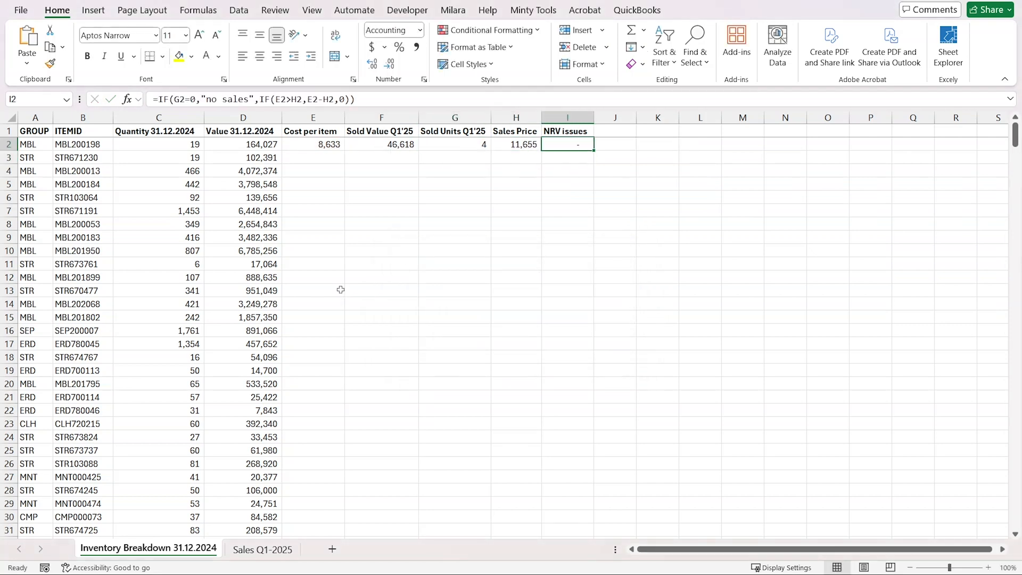
Fill the row 2 formulas for cost per item through NRV issues, E2:I2, down to row 478.
{"action": "key", "text": "Left"}
{"action": "key", "text": "Left"}
{"action": "key", "text": "Left"}
{"action": "key", "text": "Left"}
{"action": "key", "text": "Left"}
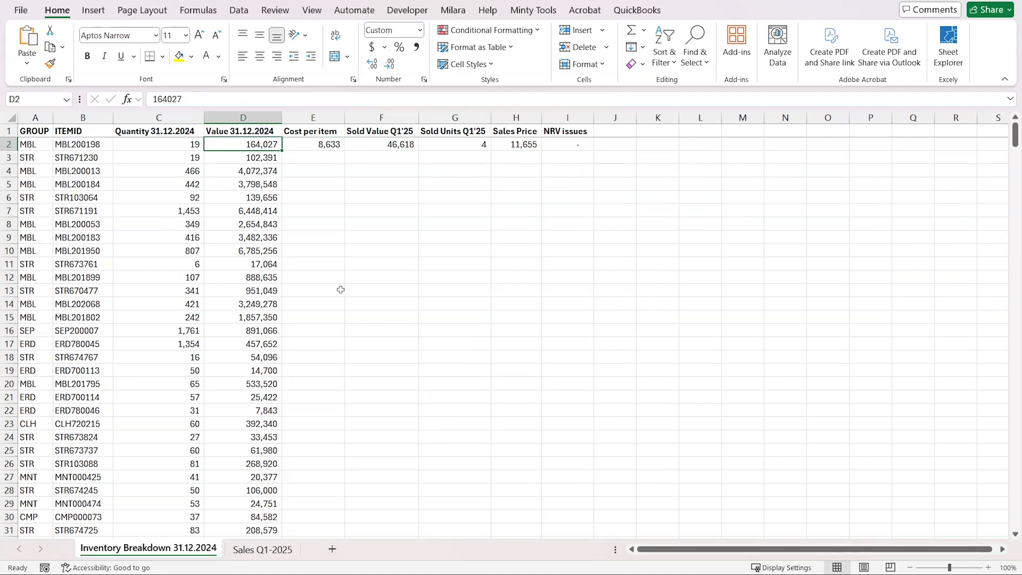
{"action": "key", "text": "ctrl+Down"}
{"action": "key", "text": "Right"}
{"action": "key", "text": "ctrl+shift+Up"}
{"action": "key", "text": "shift+Right"}
{"action": "key", "text": "shift+Right"}
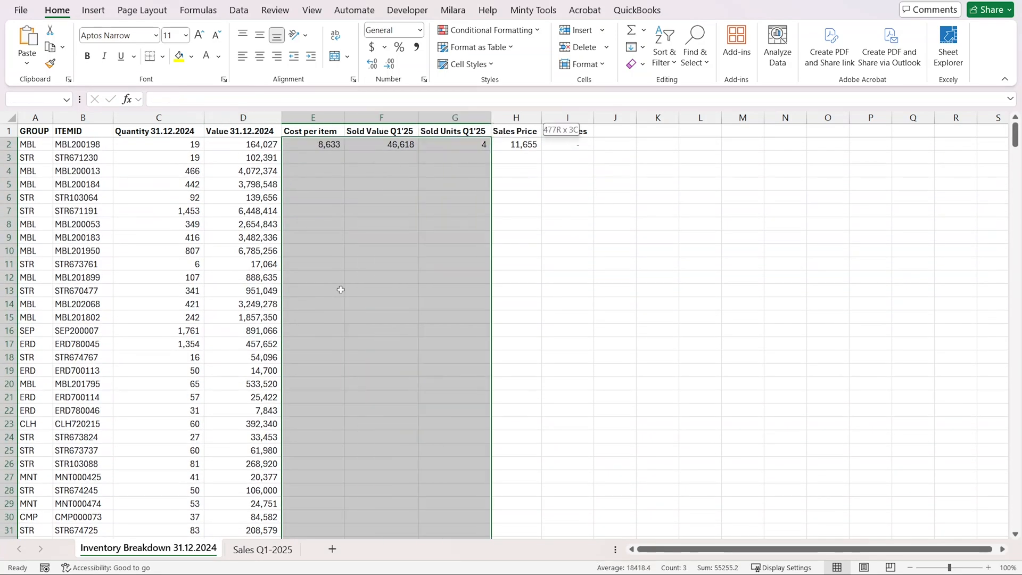
{"action": "key", "text": "shift+Right"}
{"action": "key", "text": "shift+Right"}
{"action": "key", "text": "ctrl+d"}
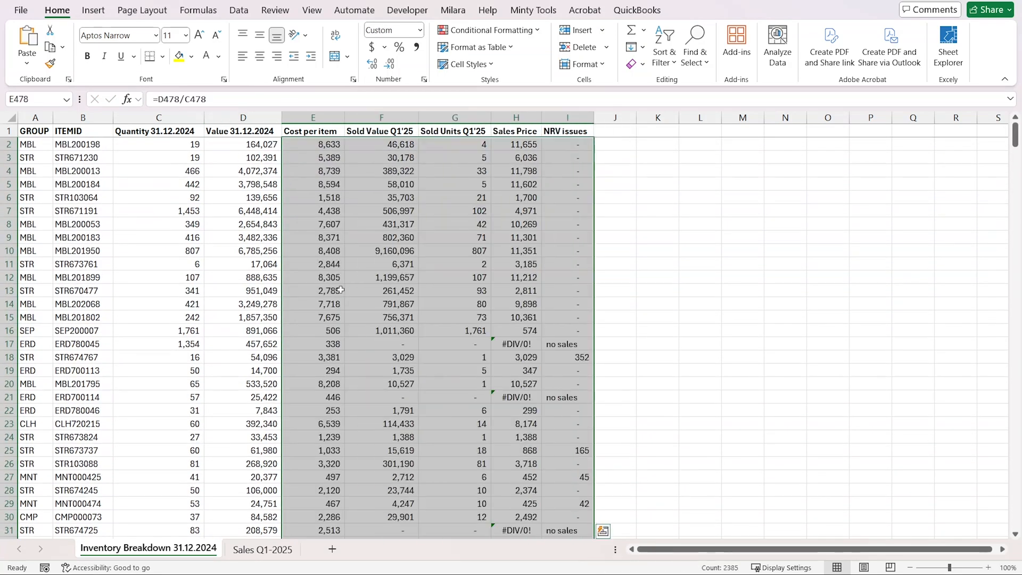
Check the NRV issues results in I17 and I18 against row 18's cost per item and sales price, and look through further rows.
{"action": "left_click", "coordinate": [572, 345]}
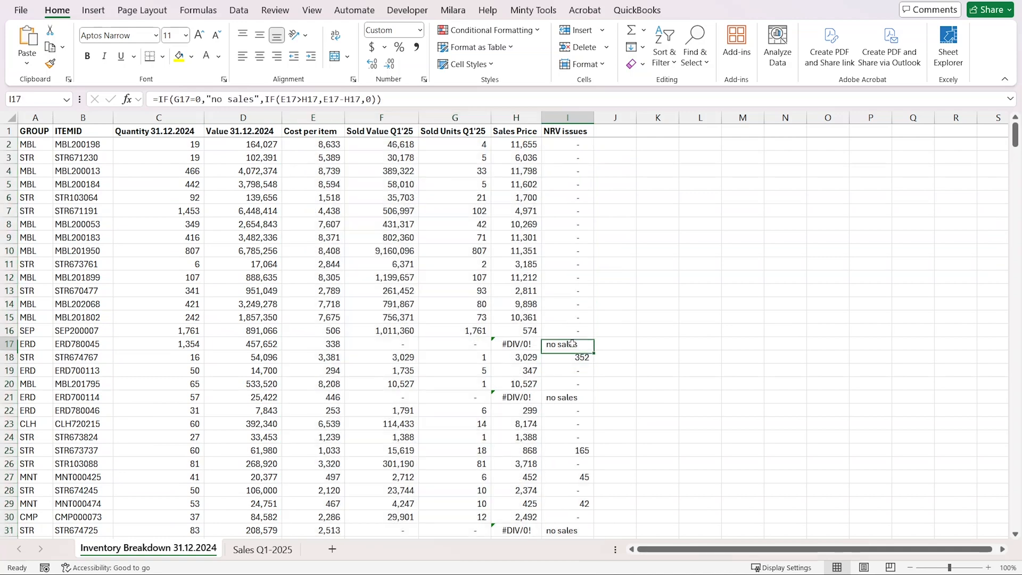
{"action": "left_click", "coordinate": [567, 356]}
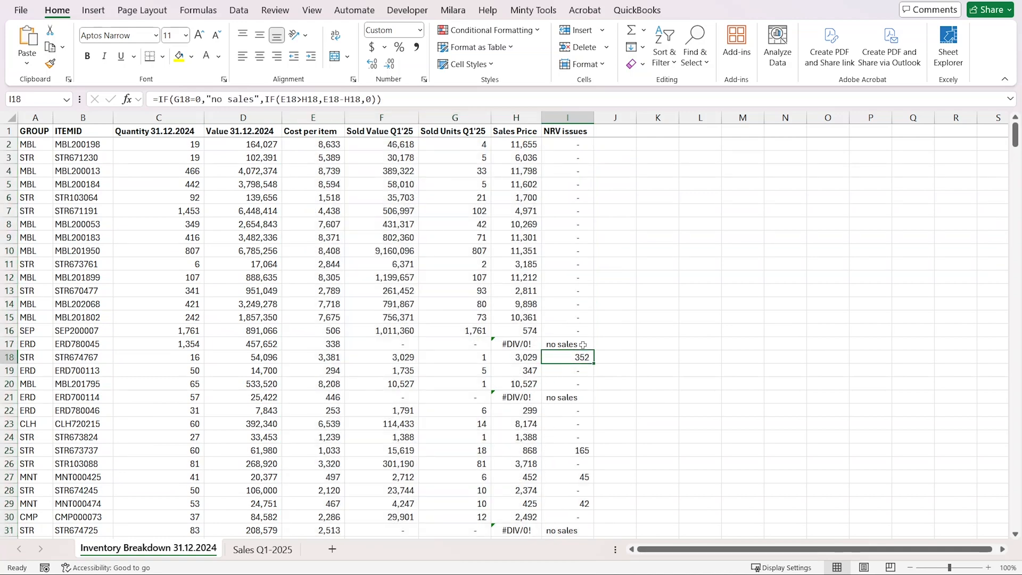
{"action": "left_click", "coordinate": [298, 356]}
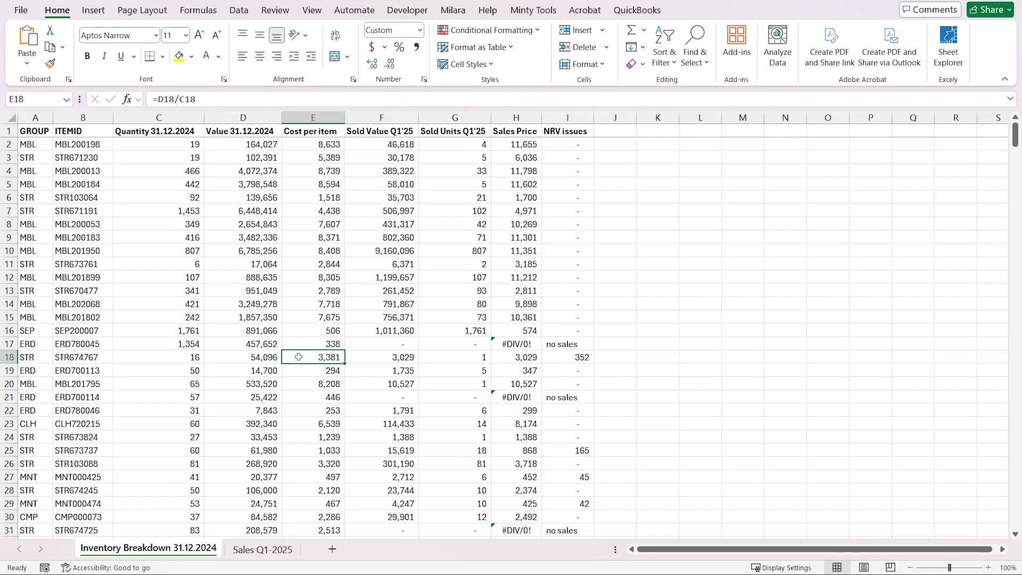
{"action": "left_click", "coordinate": [517, 360]}
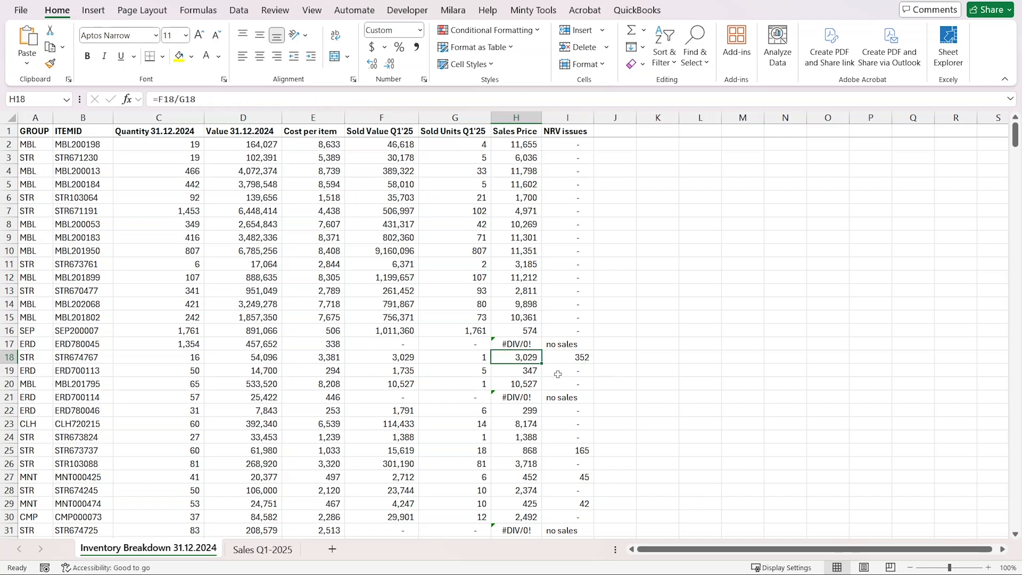
{"action": "scroll", "coordinate": [563, 410], "scroll_direction": "down", "scroll_amount": 11}
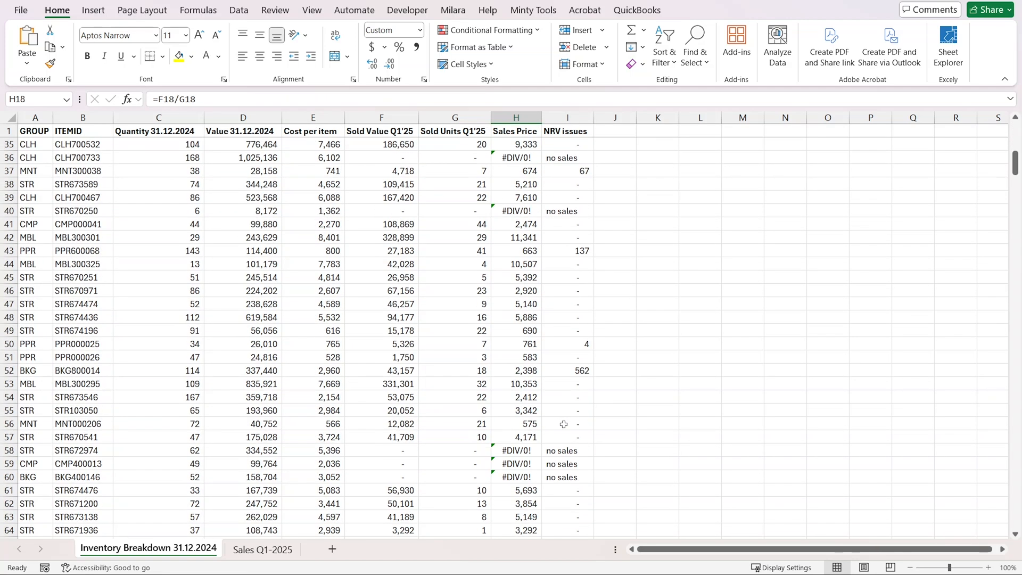
Add the header "NRV Adj." in J1.
{"action": "type", "text": "NRV"}
{"action": "type", "text": " Adj."}
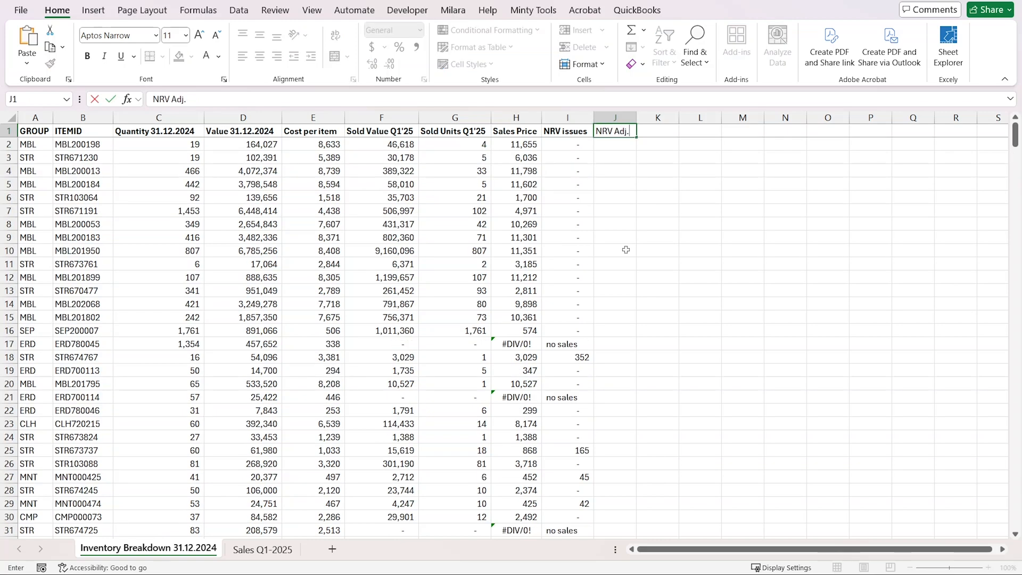
{"action": "key", "text": "Return"}
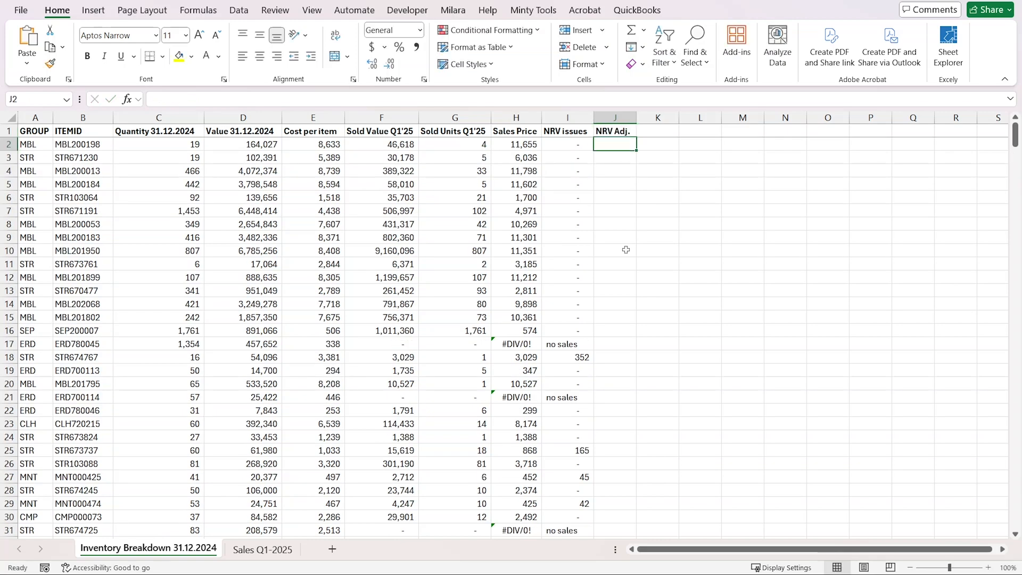
Enter =IF(ISNUMBER(I2),I2*C2,0) in J2 to calculate the NRV adjustment from the year-end quantity.
{"action": "type", "text": "=IF("}
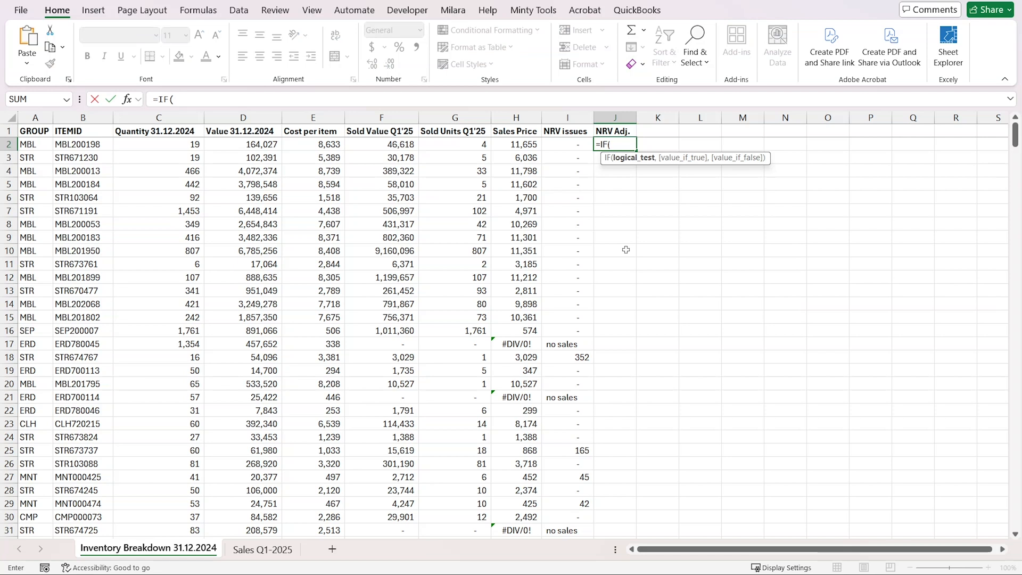
{"action": "type", "text": "isnu"}
{"action": "key", "text": "Tab"}
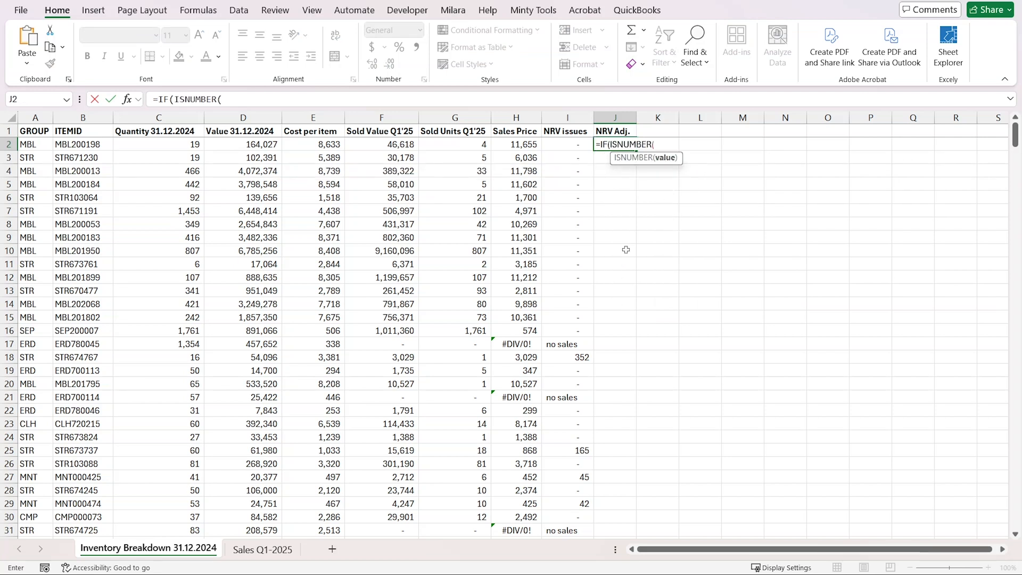
{"action": "key", "text": "Left"}
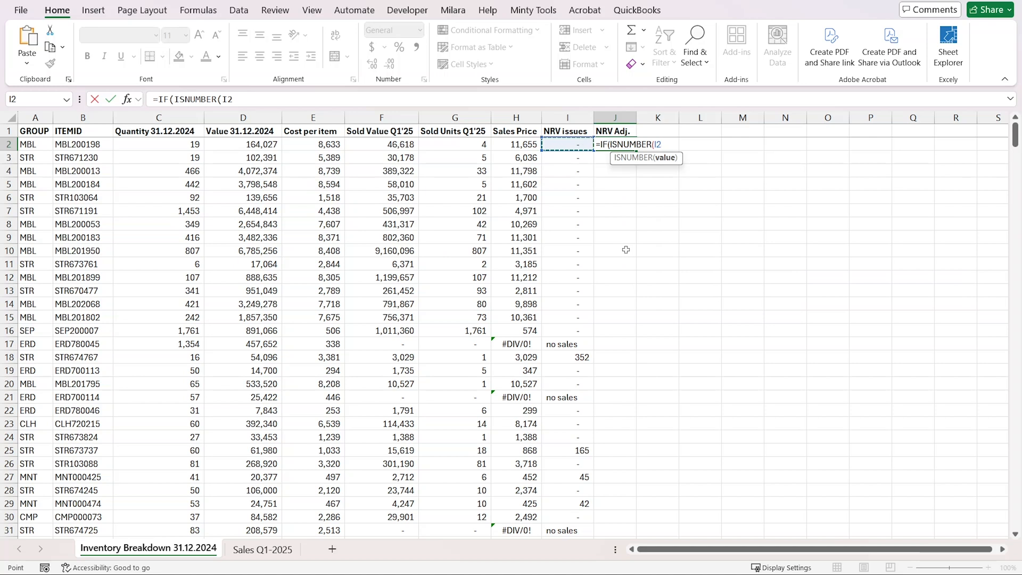
{"action": "type", "text": "),"}
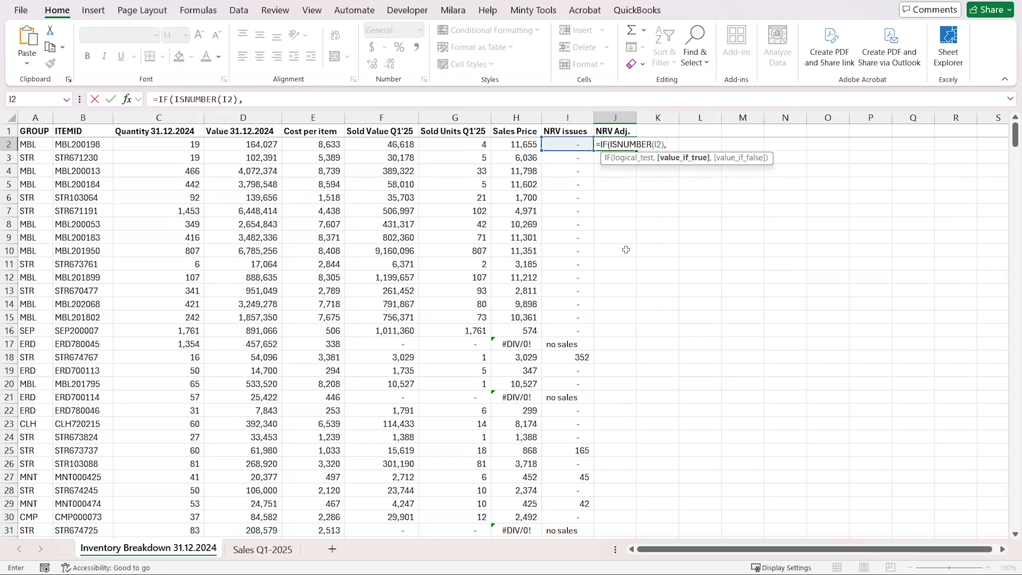
{"action": "key", "text": "Left"}
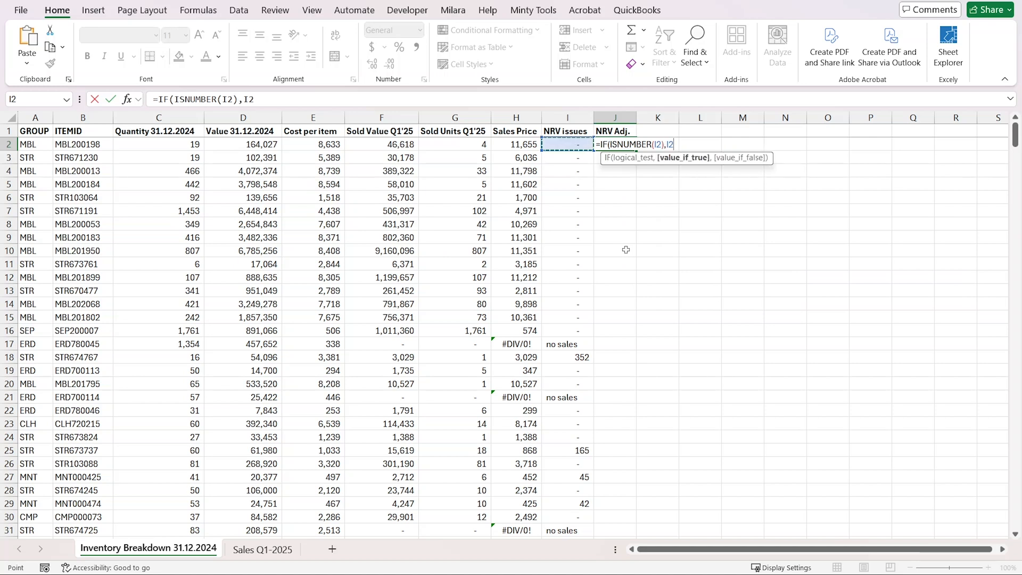
{"action": "type", "text": "*"}
{"action": "key", "text": "Left"}
{"action": "key", "text": "Left"}
{"action": "key", "text": "Left"}
{"action": "key", "text": "Left"}
{"action": "key", "text": "Left"}
{"action": "key", "text": "Left"}
{"action": "key", "text": "Left"}
{"action": "key", "text": "Left"}
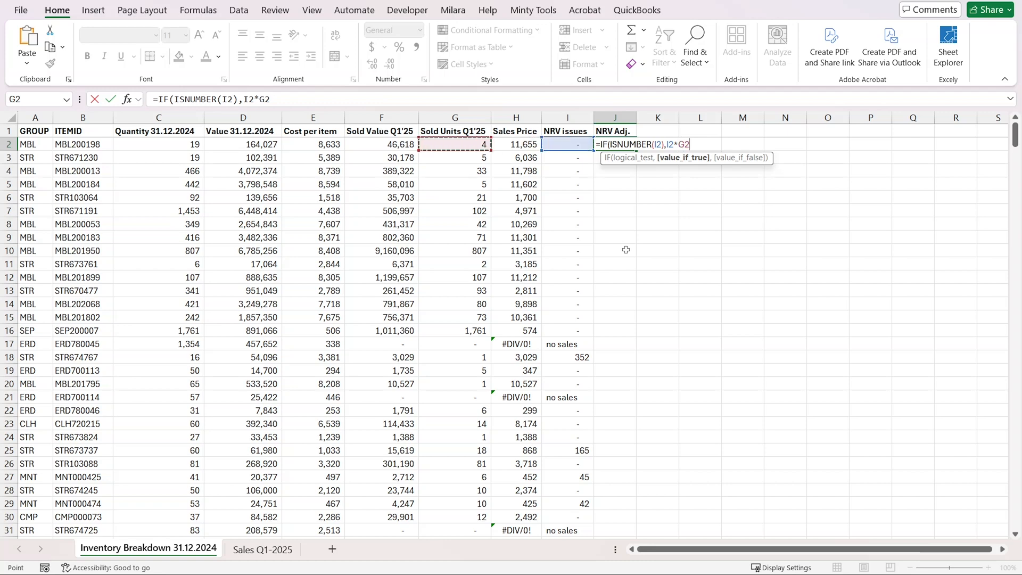
{"action": "key", "text": "Right"}
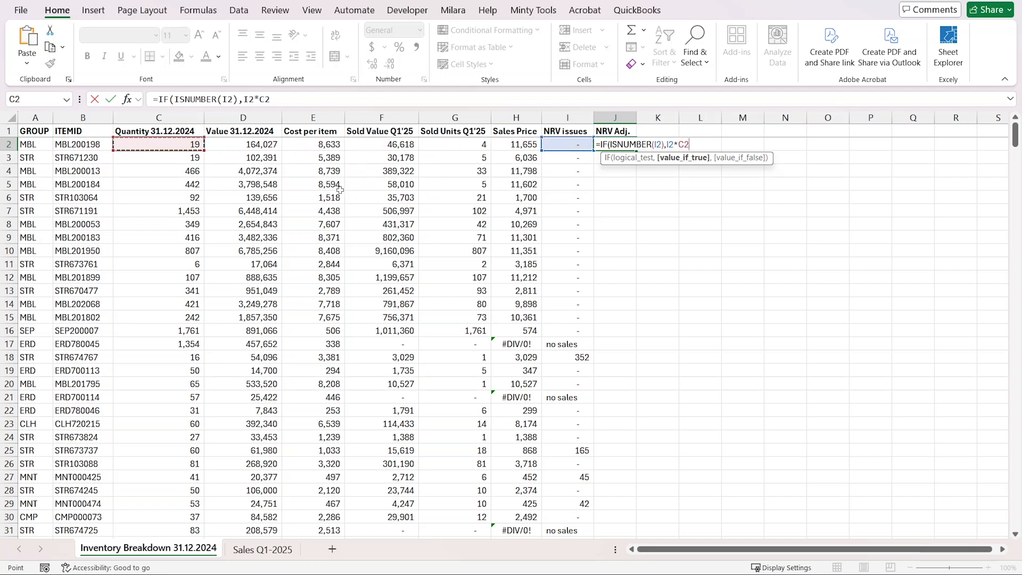
{"action": "type", "text": ",0)"}
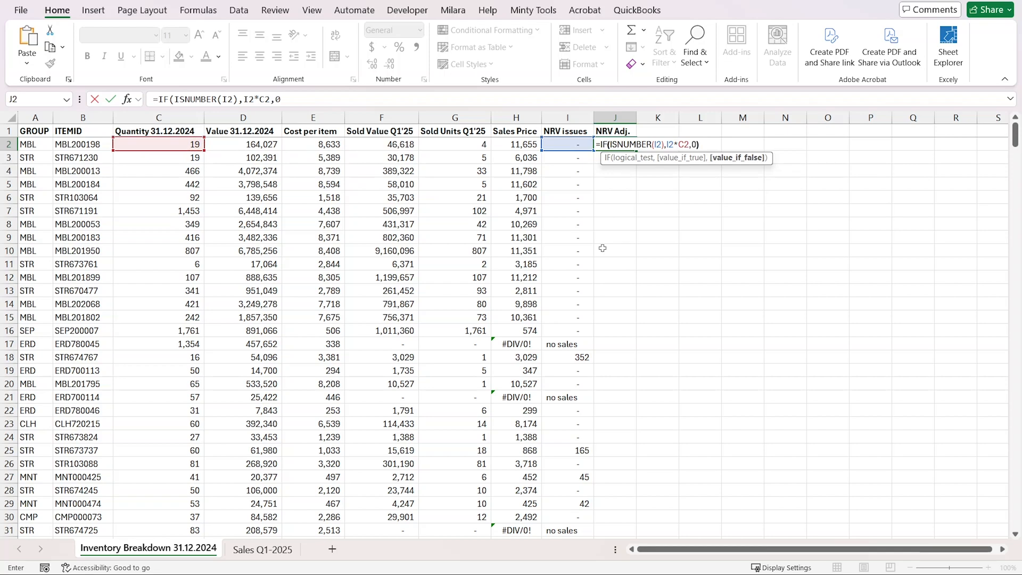
{"action": "key", "text": "Return"}
Fill the NRV adjustment formula from J2 down to J478.
{"action": "key", "text": "Up"}
{"action": "key", "text": "Left"}
{"action": "key", "text": "ctrl+Down"}
{"action": "key", "text": "Right"}
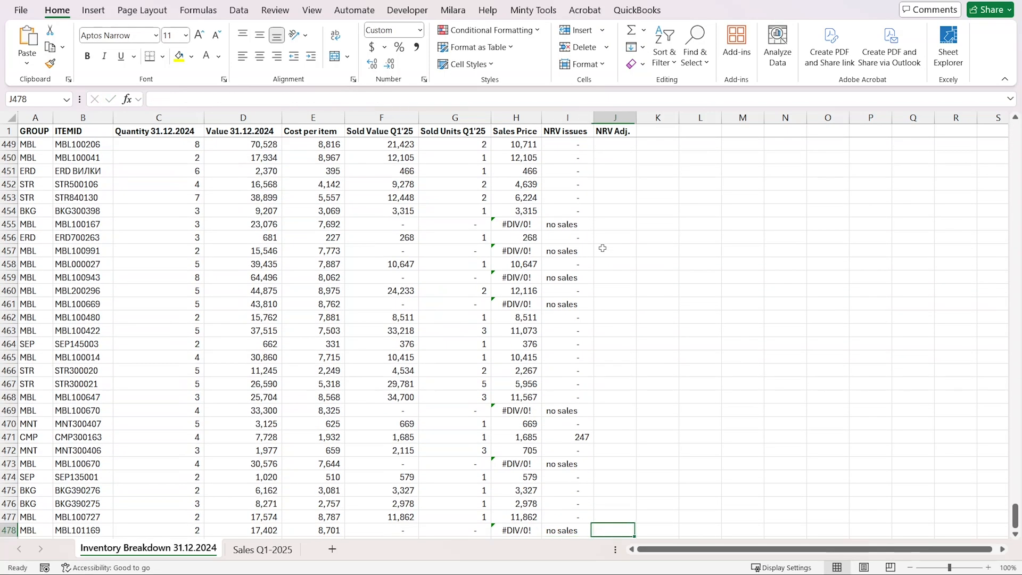
{"action": "key", "text": "ctrl+shift+Up"}
{"action": "key", "text": "ctrl+d"}
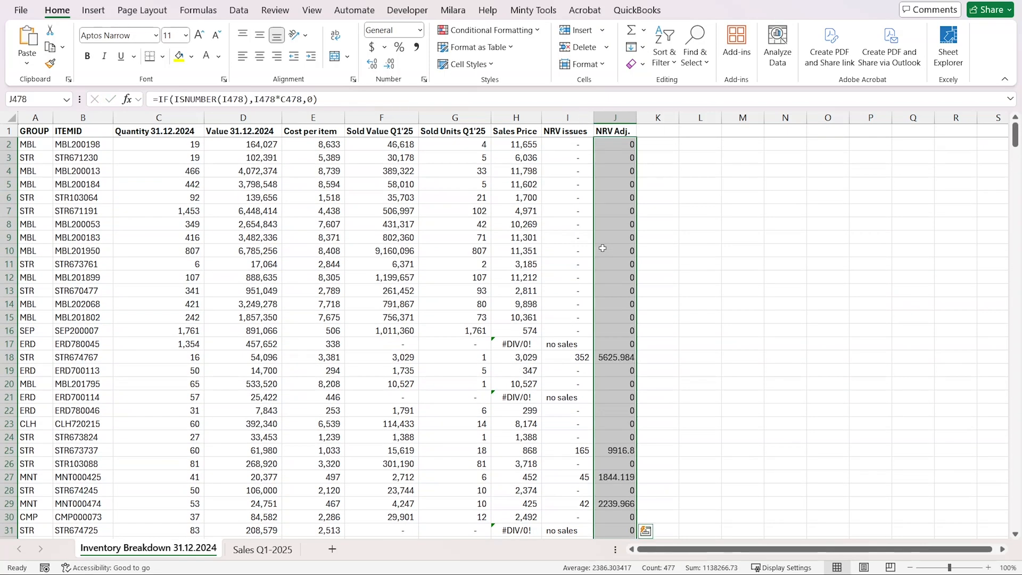
Format the NRV adjustments in J2:J478 in comma style with no decimals.
{"action": "key", "text": "alt+h"}
{"action": "key", "text": "k"}
{"action": "key", "text": "alt+h"}
{"action": "key", "text": "9"}
{"action": "key", "text": "alt+h"}
{"action": "key", "text": "9"}
Insert a blank row above the header row.
{"action": "key", "text": "Up"}
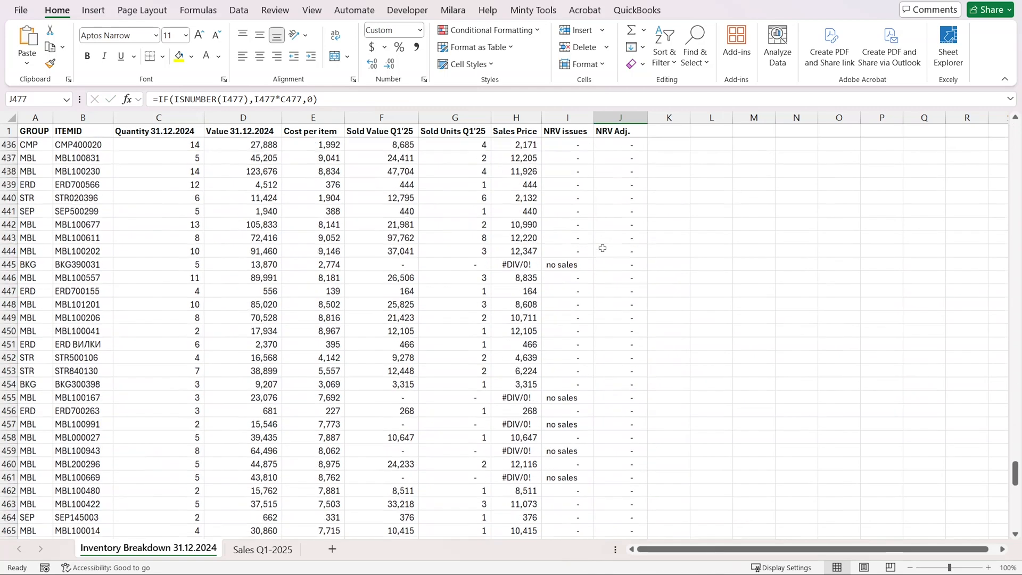
{"action": "key", "text": "Up"}
{"action": "key", "text": "Up"}
{"action": "key", "text": "ctrl+Up"}
{"action": "key", "text": "shift+space"}
{"action": "key", "text": "ctrl+shift+plus"}
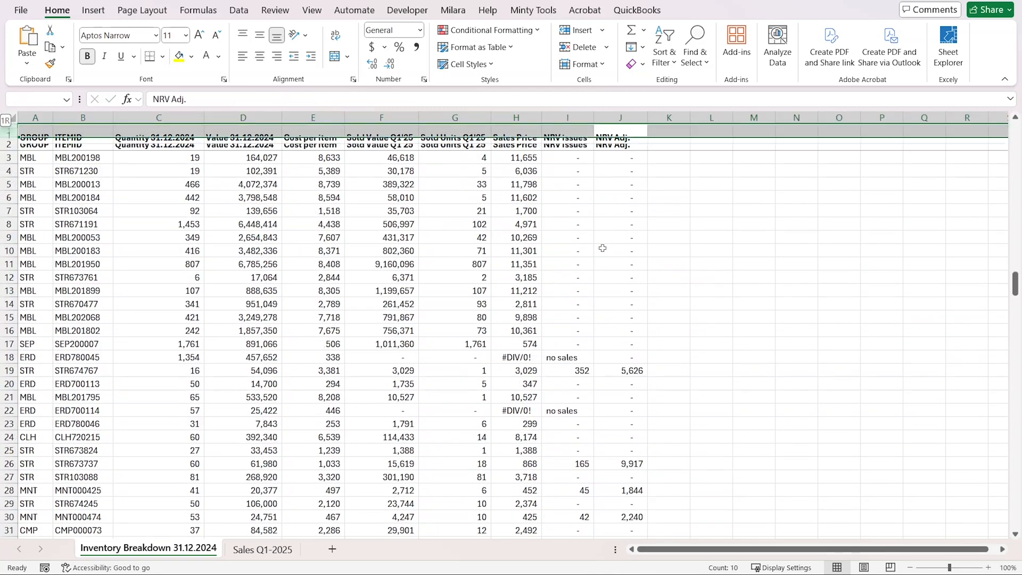
Enter =SUM(J3:J479) in J1 to total the NRV adjustments.
{"action": "type", "text": "=SUM("}
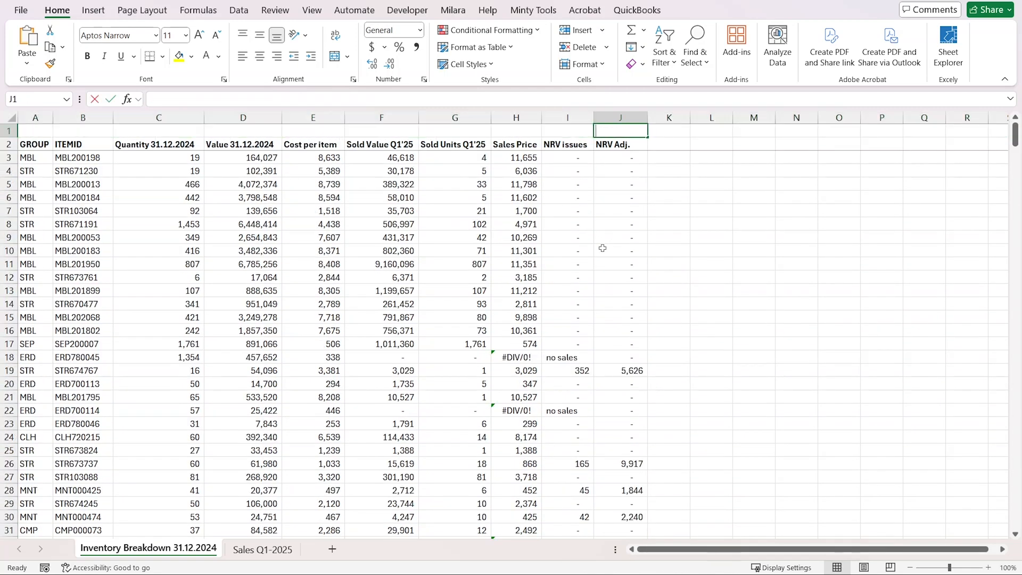
{"action": "key", "text": "Down"}
{"action": "key", "text": "Down"}
{"action": "key", "text": "ctrl+shift+Down"}
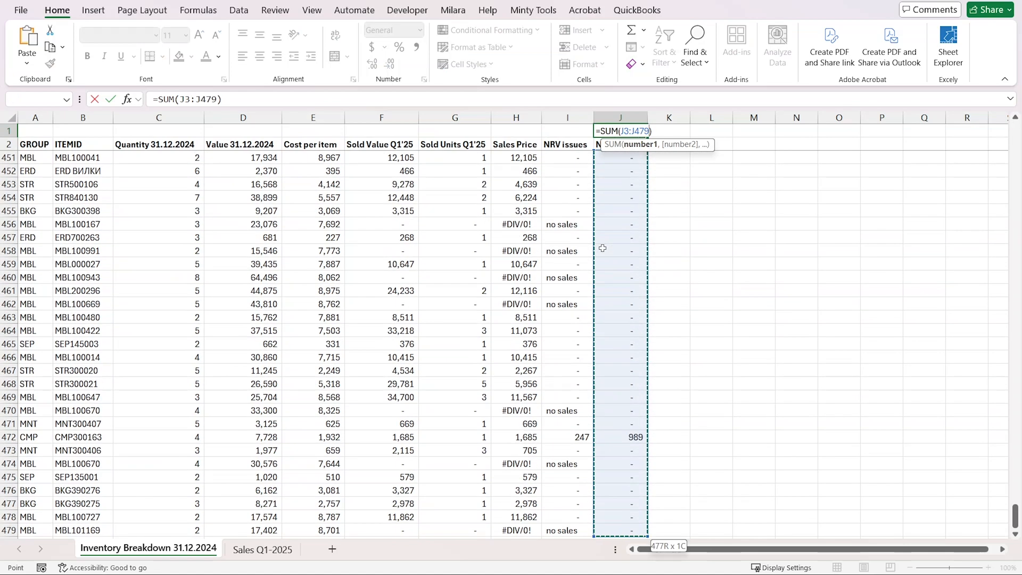
{"action": "key", "text": "ctrl+Return"}
{"action": "key", "text": "Up"}
{"action": "key", "text": "Up"}
{"action": "key", "text": "Up"}
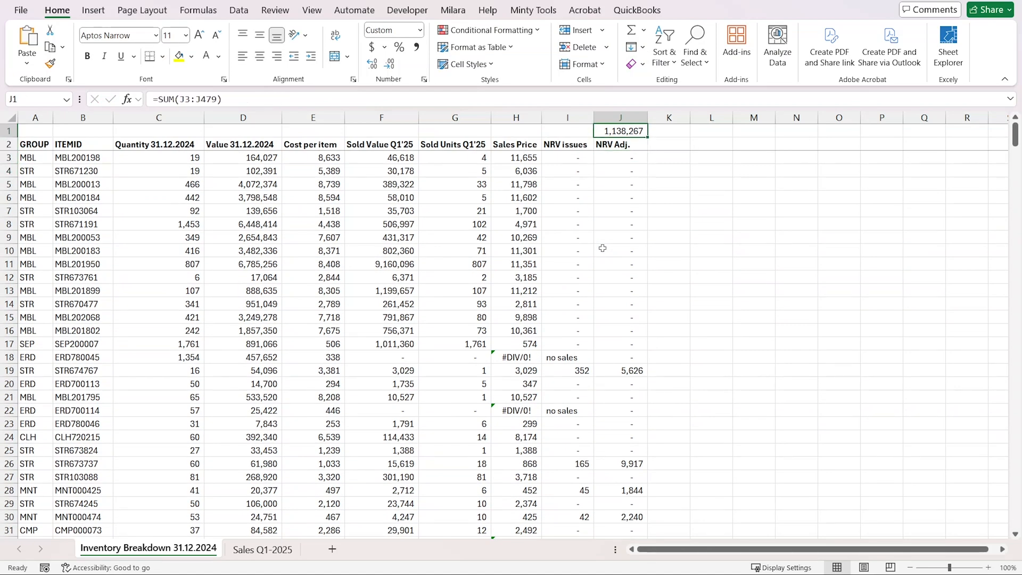
Copy the total formula from J1 to D1 to sum the Value 31.12.2024 column.
{"action": "key", "text": "Down"}
{"action": "key", "text": "Down"}
{"action": "key", "text": "Down"}
{"action": "key", "text": "Up"}
{"action": "key", "text": "Up"}
{"action": "key", "text": "Up"}
{"action": "key", "text": "ctrl+c"}
{"action": "key", "text": "Left"}
{"action": "key", "text": "Left"}
{"action": "key", "text": "Left"}
{"action": "key", "text": "Left"}
{"action": "key", "text": "Left"}
{"action": "key", "text": "Left"}
{"action": "key", "text": "ctrl+v"}
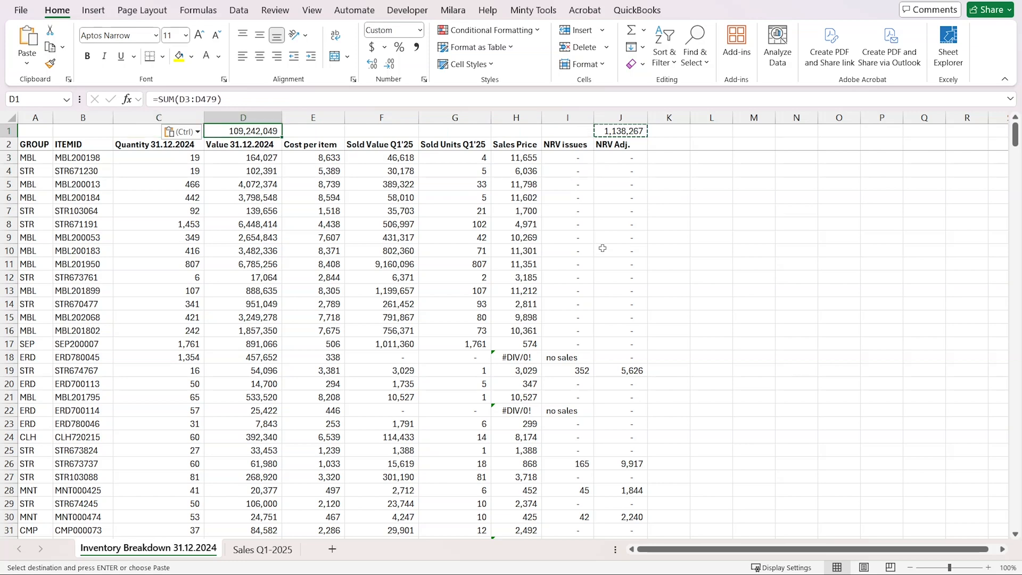
Compare the inventory value total in D1 with the NRV adjustment total in J1.
{"action": "key", "text": "Right"}
{"action": "key", "text": "Left"}
{"action": "key", "text": "Right"}
{"action": "key", "text": "Right"}
{"action": "key", "text": "Right"}
{"action": "key", "text": "Right"}
{"action": "key", "text": "Right"}
{"action": "key", "text": "Right"}
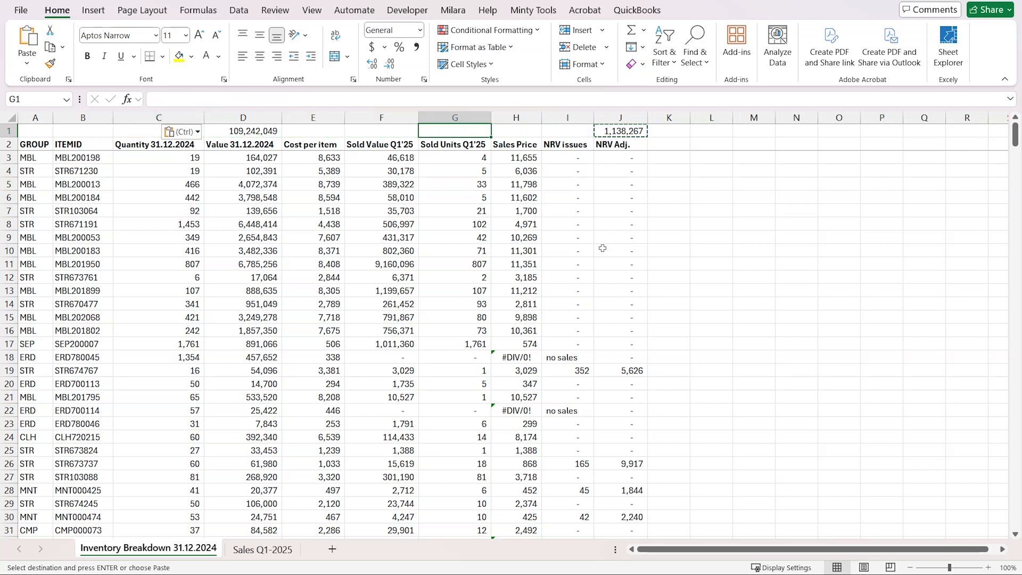
{"action": "key", "text": "Left"}
{"action": "key", "text": "Left"}
{"action": "key", "text": "Left"}
{"action": "key", "text": "Left"}
{"action": "key", "text": "Left"}
{"action": "key", "text": "Right"}
{"action": "key", "text": "Right"}
{"action": "key", "text": "Right"}
{"action": "key", "text": "Right"}
{"action": "key", "text": "Right"}
Examine the "no sales" item in row 18 and its group among the item groups in column A.
{"action": "left_click", "coordinate": [564, 357]}
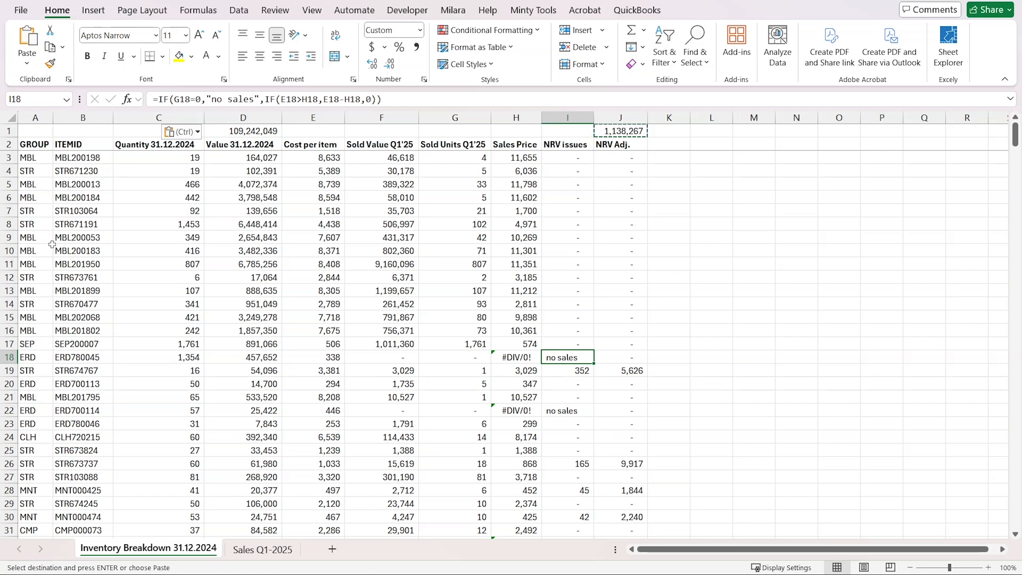
{"action": "left_click_drag", "start_coordinate": [36, 158], "coordinate": [24, 463]}
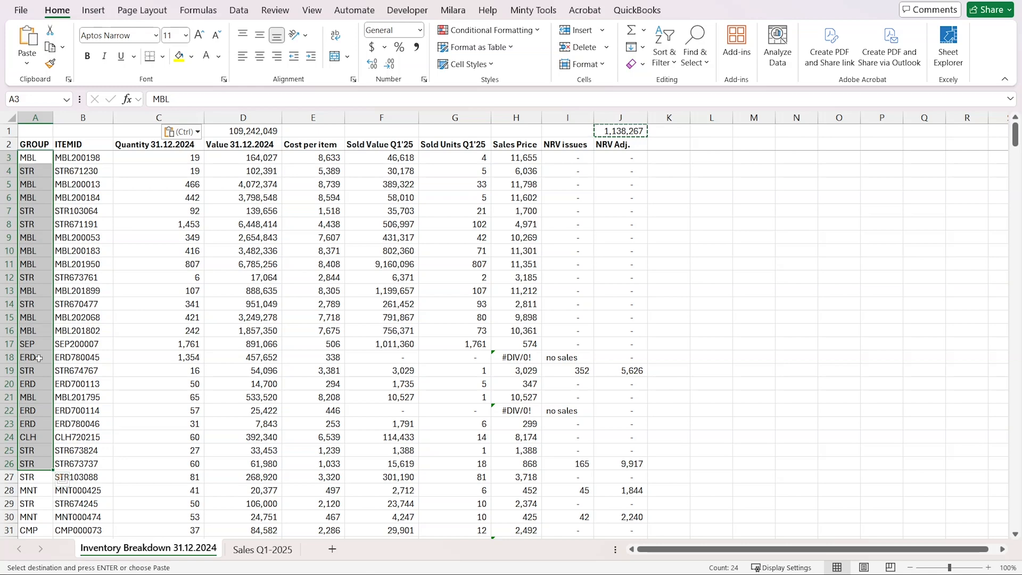
{"action": "left_click", "coordinate": [38, 358]}
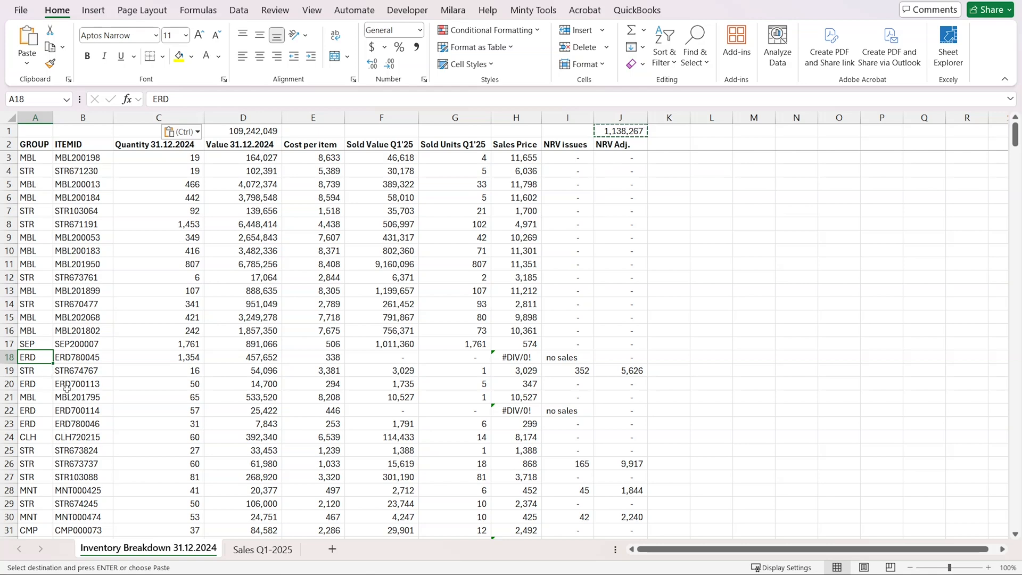
{"action": "left_click", "coordinate": [552, 361]}
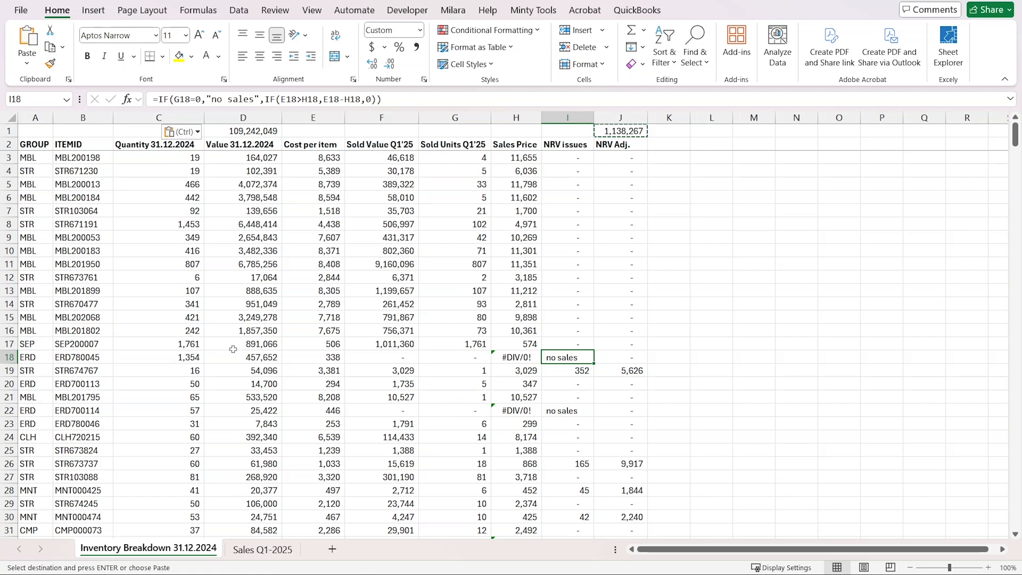
Create a PivotTable on a new worksheet from the inventory table A2:J479.
{"action": "key", "text": "ctrl+Up"}
{"action": "key", "text": "ctrl+Left"}
{"action": "key", "text": "ctrl+shift+Right"}
{"action": "key", "text": "ctrl+shift+Down"}
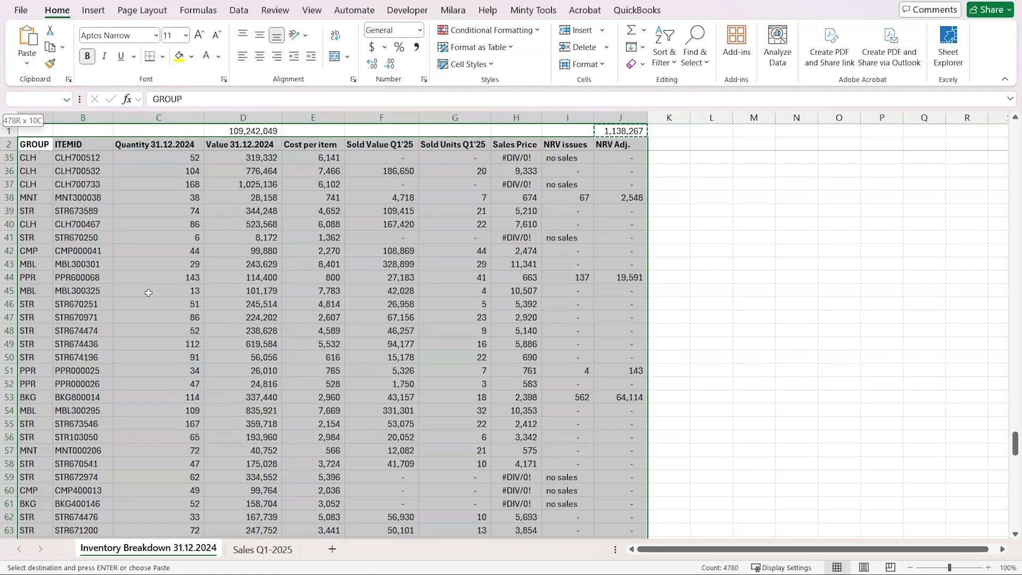
{"action": "key", "text": "shift+Down"}
{"action": "key", "text": "shift+Up"}
{"action": "key", "text": "alt"}
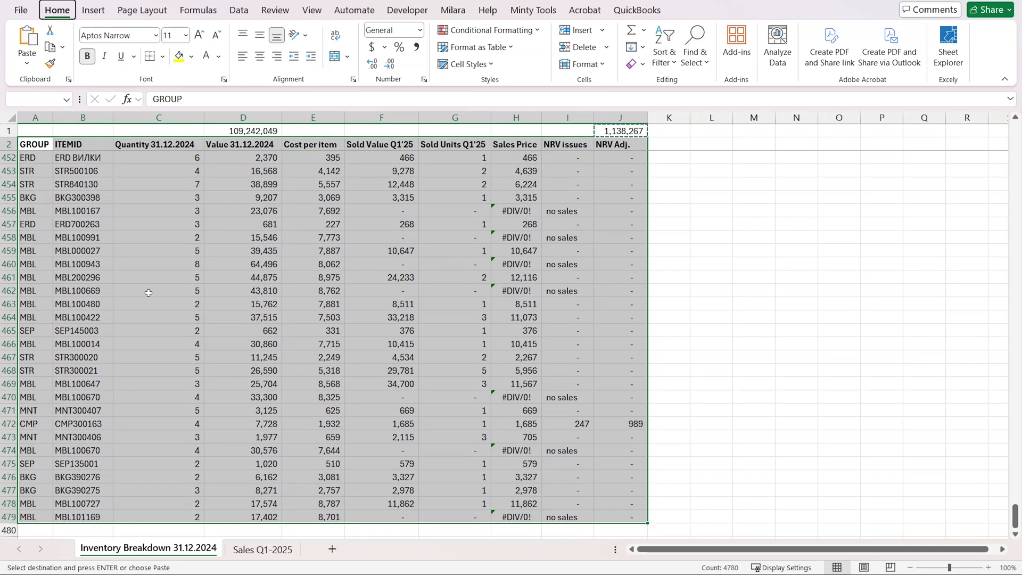
{"action": "key", "text": "n"}
{"action": "key", "text": "v"}
{"action": "key", "text": "t"}
{"action": "key", "text": "Return"}
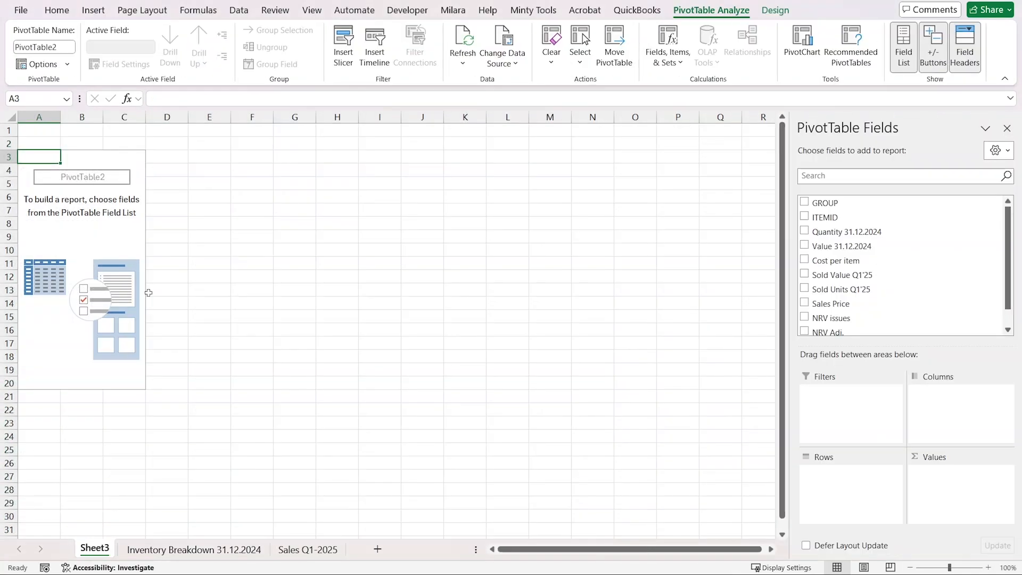
Set GROUP as the PivotTable's row field and Value 31.12.2024 as its summed value field.
{"action": "left_click_drag", "start_coordinate": [824, 203], "coordinate": [857, 517]}
{"action": "left_click_drag", "start_coordinate": [846, 246], "coordinate": [953, 493]}
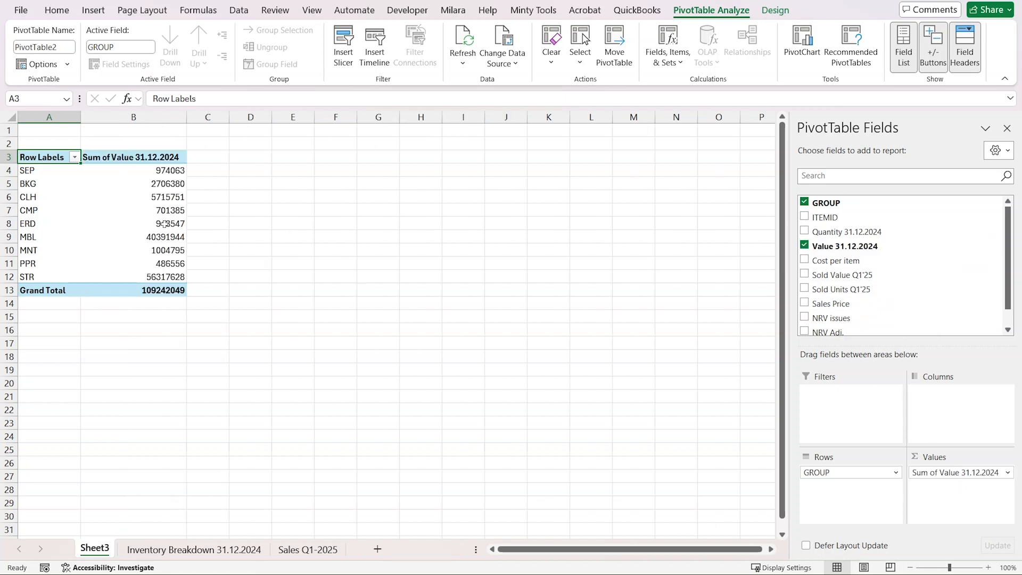
Add NRV Adj. as a second summed value field and format the PivotTable's values in comma style without decimals.
{"action": "scroll", "coordinate": [885, 314], "scroll_direction": "down", "scroll_amount": 1}
{"action": "left_click_drag", "start_coordinate": [840, 313], "coordinate": [950, 479]}
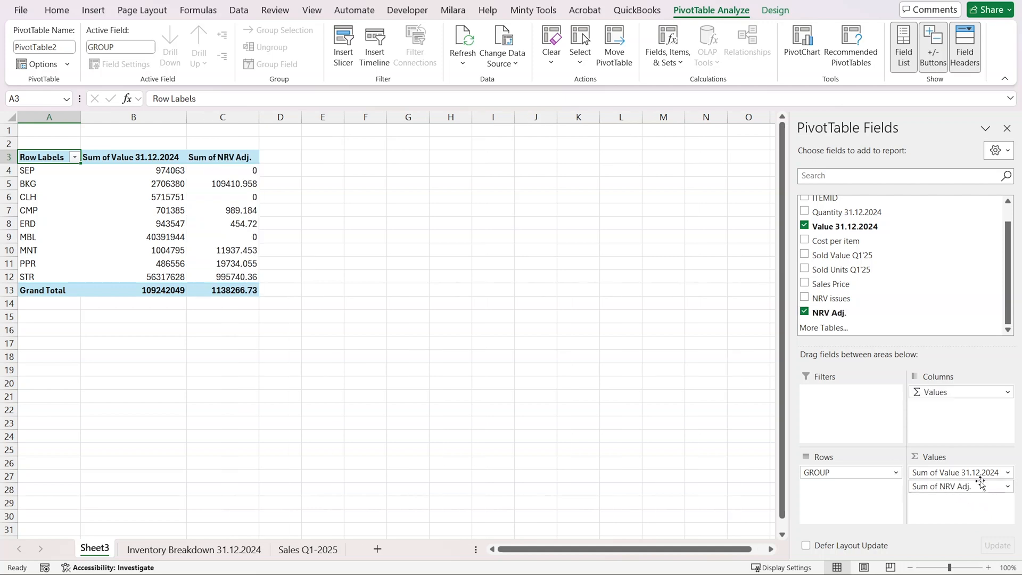
{"action": "left_click_drag", "start_coordinate": [157, 169], "coordinate": [226, 289]}
{"action": "key", "text": "alt+h"}
{"action": "key", "text": "k"}
{"action": "key", "text": "alt+h"}
{"action": "key", "text": "9"}
{"action": "key", "text": "alt+h"}
{"action": "key", "text": "9"}
Calculate the SEP group's NRV adjustment rate in D4 with =C4/B4, formatted as a percentage with one decimal.
{"action": "left_click", "coordinate": [296, 167]}
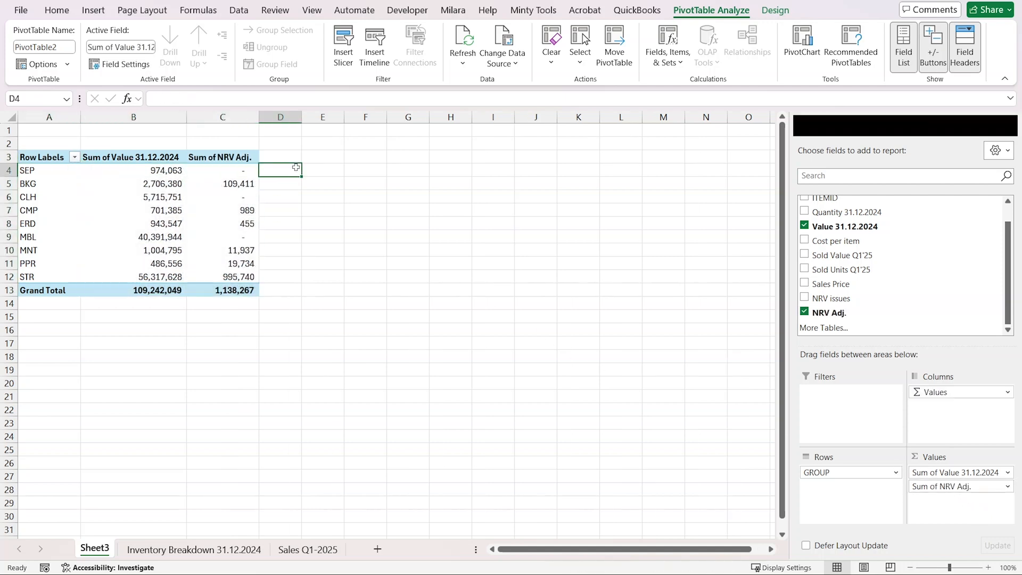
{"action": "type", "text": "="}
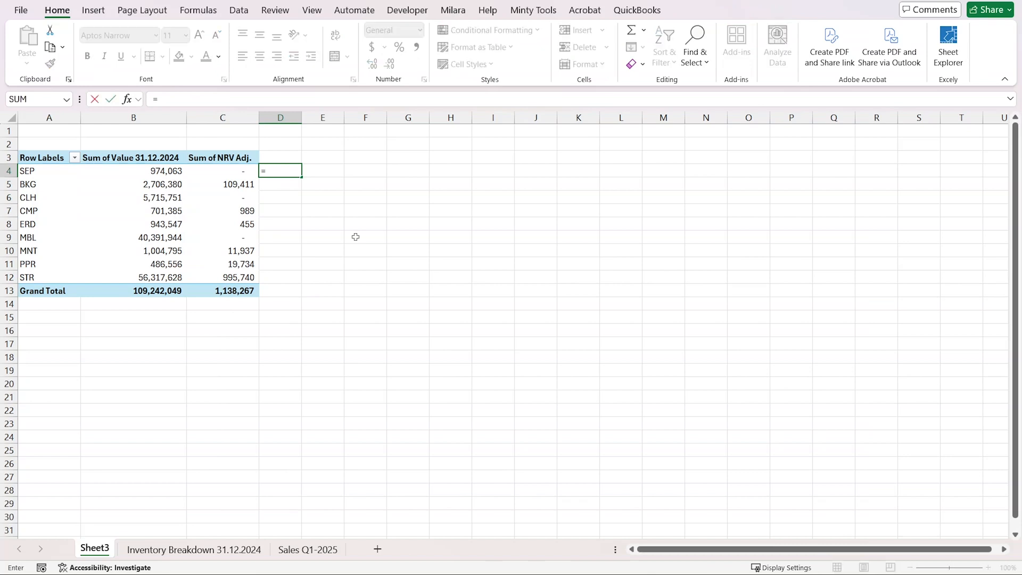
{"action": "type", "text": "C4/B4"}
{"action": "key", "text": "Return"}
{"action": "key", "text": "Up"}
{"action": "key", "text": "ctrl+shift+5"}
{"action": "key", "text": "alt+h"}
{"action": "key", "text": "0"}
Fill the adjustment rate formula from D4 down to the STR group in D12.
{"action": "key", "text": "shift+Down"}
{"action": "key", "text": "shift+Down"}
{"action": "key", "text": "shift+Down"}
{"action": "key", "text": "shift+Down"}
{"action": "key", "text": "shift+Down"}
{"action": "key", "text": "shift+Down"}
{"action": "key", "text": "shift+Down"}
{"action": "key", "text": "shift+Down"}
{"action": "key", "text": "ctrl+d"}
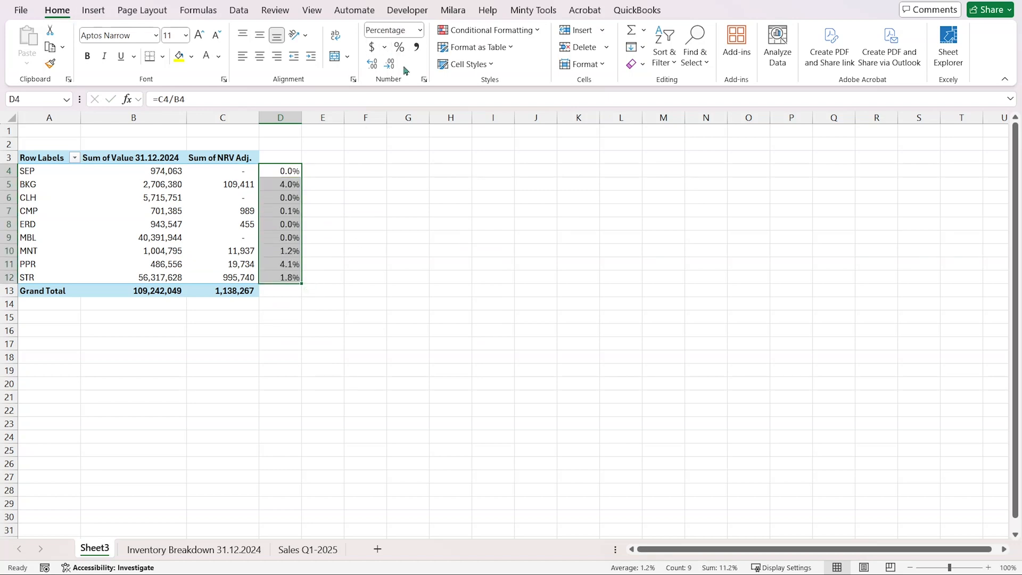
Show the group adjustment rates in D4:D12 with three decimals.
{"action": "left_click", "coordinate": [372, 64]}
{"action": "left_click", "coordinate": [372, 63]}
{"action": "left_click", "coordinate": [269, 185]}
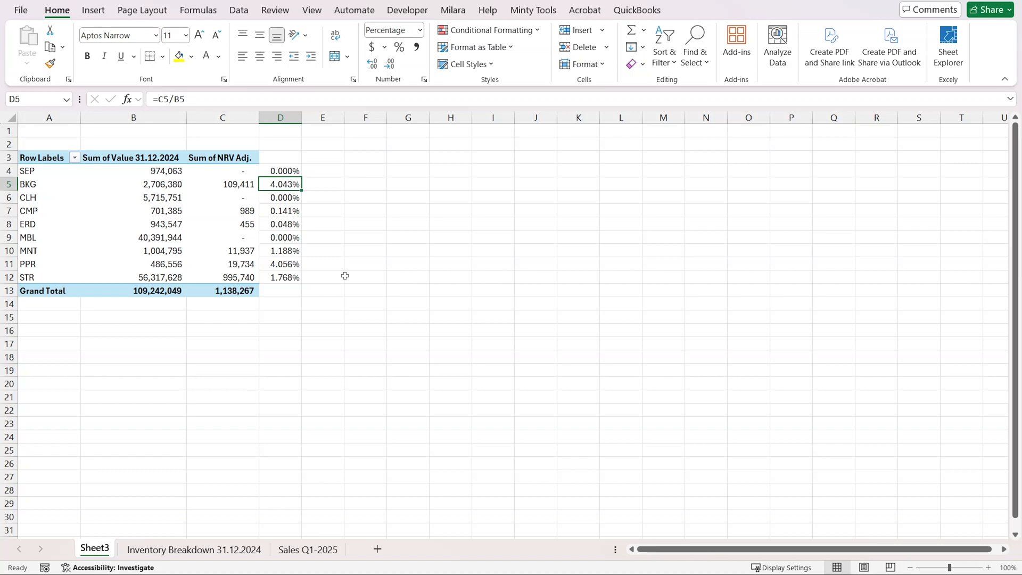
{"action": "scroll", "coordinate": [309, 404], "scroll_direction": "down", "scroll_amount": 1}
On the Inventory Breakdown 31.12.2024 sheet, enter the header "Add NRV Adj. %" in K2.
{"action": "left_click", "coordinate": [179, 548]}
{"action": "left_click", "coordinate": [669, 144]}
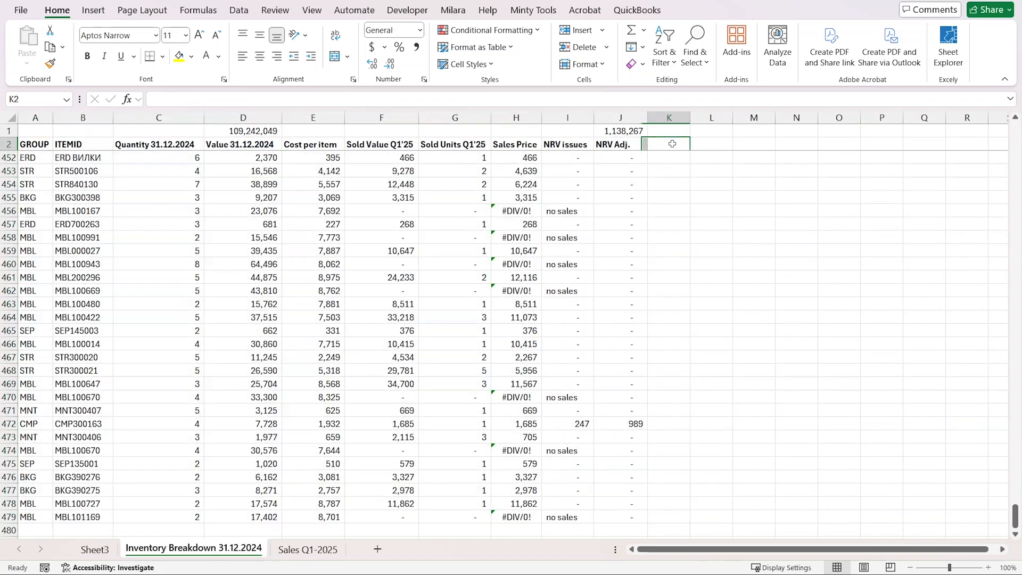
{"action": "type", "text": "Add NRV Adj. %"}
{"action": "key", "text": "Return"}
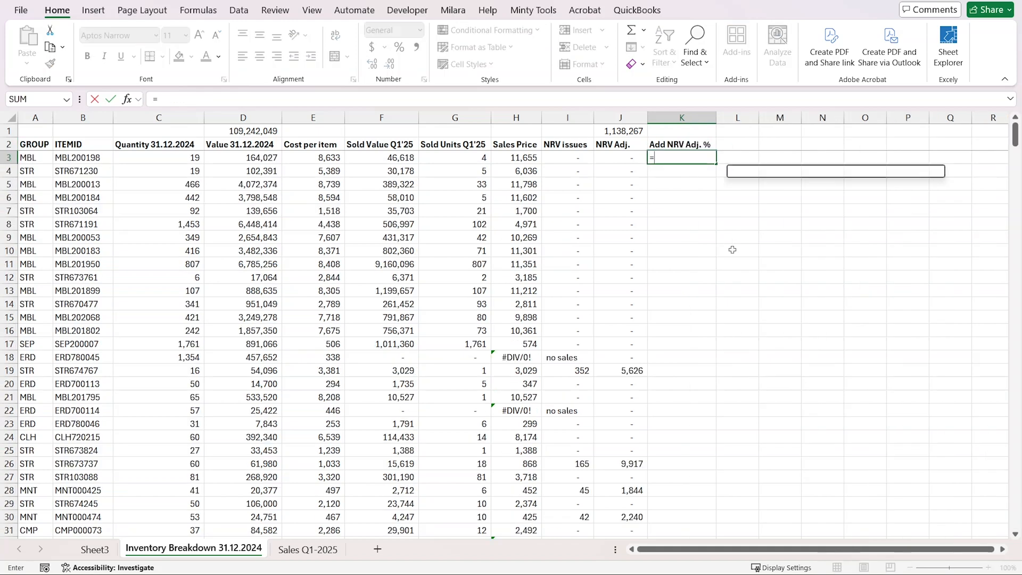
Look up each item's group adjustment rate in K3 with =VLOOKUP(A3,Sheet3!A:D,4,0).
{"action": "type", "text": "=VLOOKUP("}
{"action": "key", "text": "ctrl+Left"}
{"action": "key", "text": "ctrl+Left"}
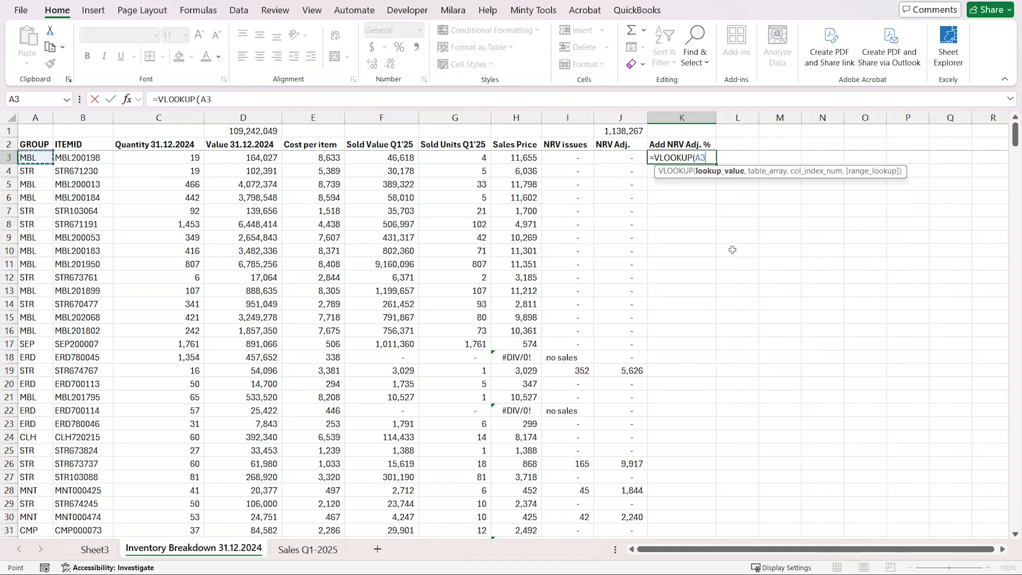
{"action": "type", "text": ","}
{"action": "key", "text": "ctrl+Page_Down"}
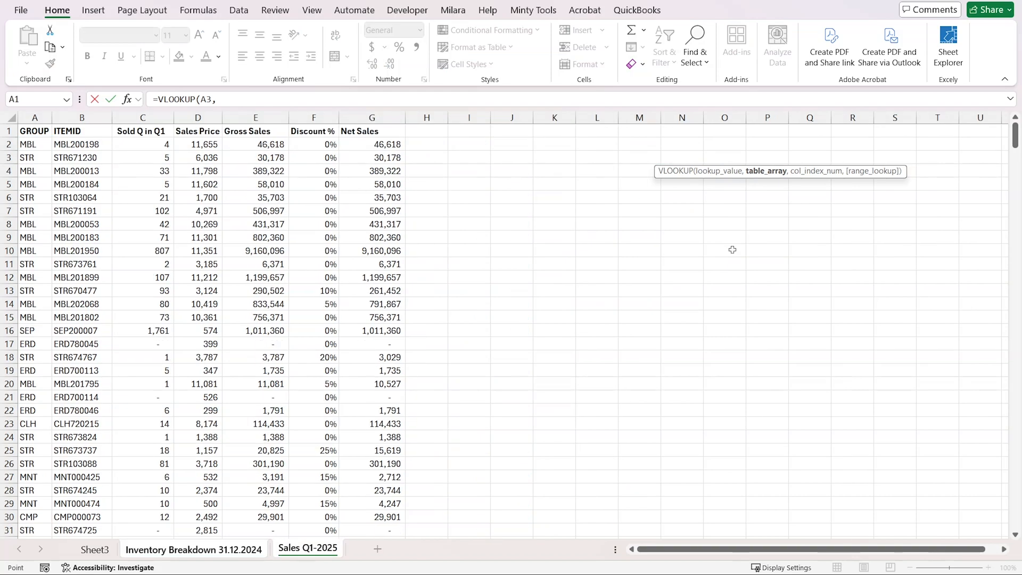
{"action": "key", "text": "ctrl+Page_Up"}
{"action": "key", "text": "ctrl+Page_Up"}
{"action": "key", "text": "ctrl+Home"}
{"action": "key", "text": "ctrl+space"}
{"action": "key", "text": "shift+Right"}
{"action": "key", "text": "shift+Right"}
{"action": "key", "text": "shift+Right"}
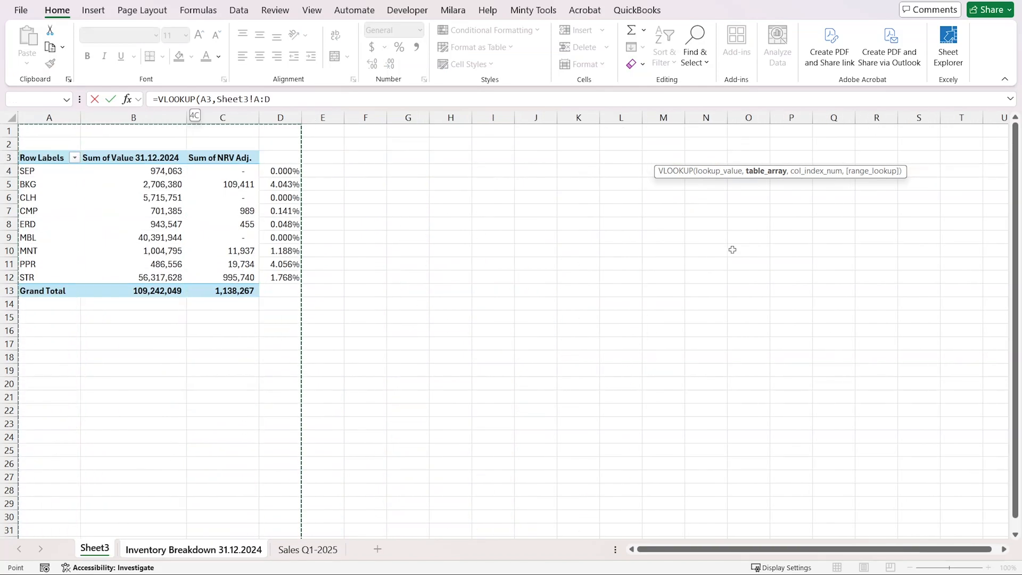
{"action": "type", "text": ",4,0)"}
{"action": "key", "text": "Return"}
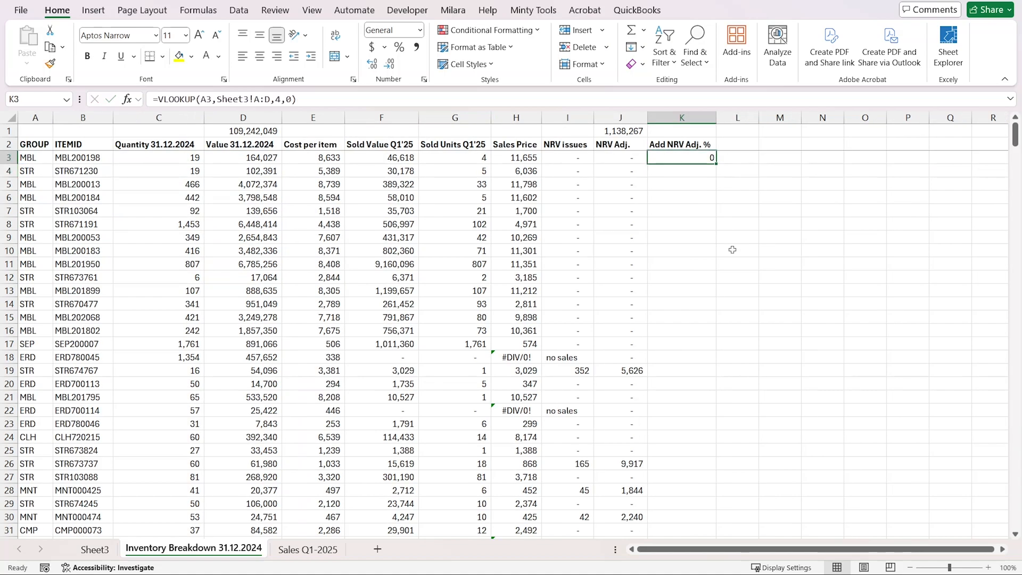
{"action": "key", "text": "Left"}
{"action": "key", "text": "Right"}
{"action": "key", "text": "Left"}
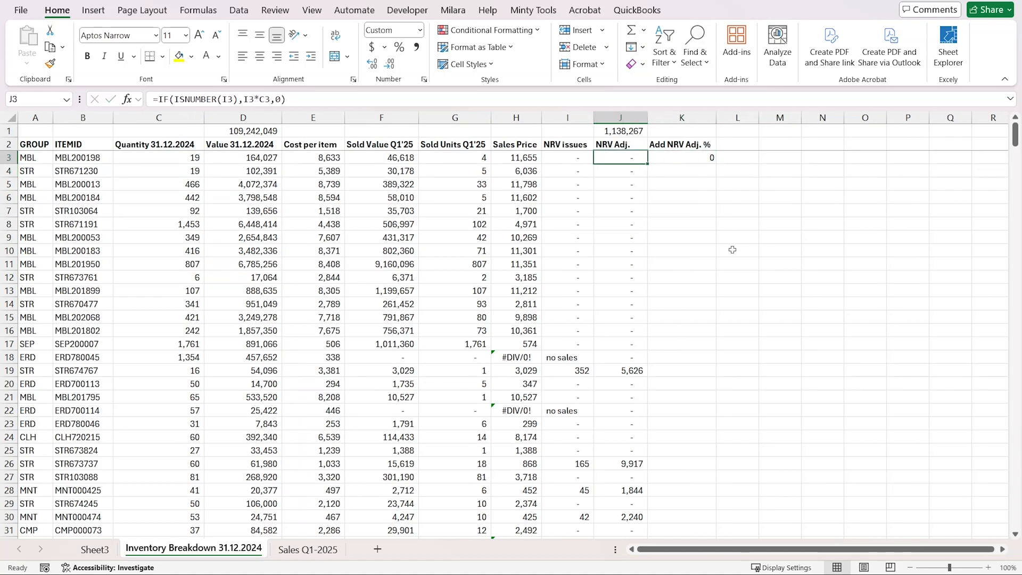
{"action": "key", "text": "Right"}
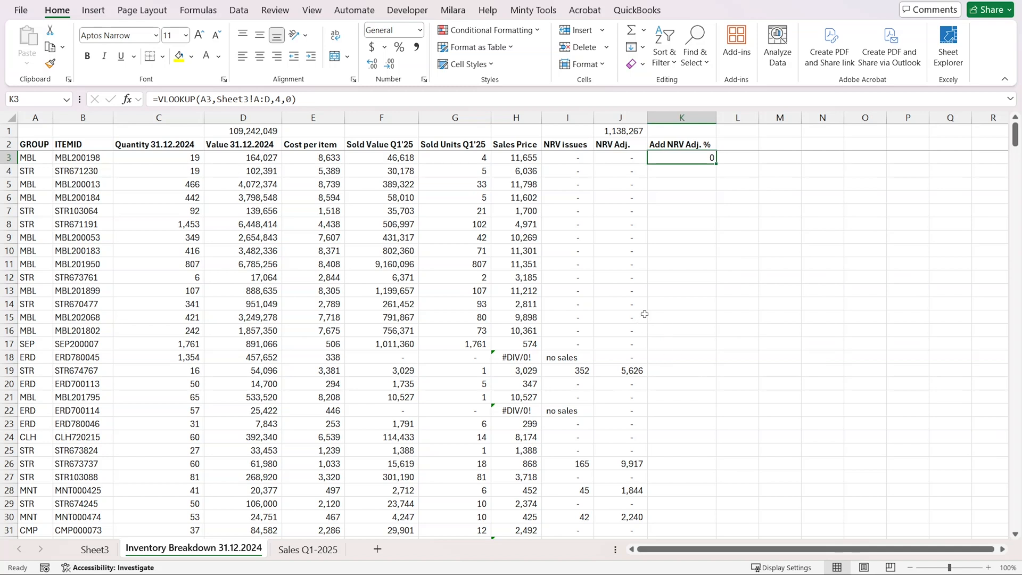
Limit the K3 lookup to items without sales using =IF(I3="no sales",VLOOKUP(A3,Sheet3!A:D,4,0),0).
{"action": "key", "text": "F2"}
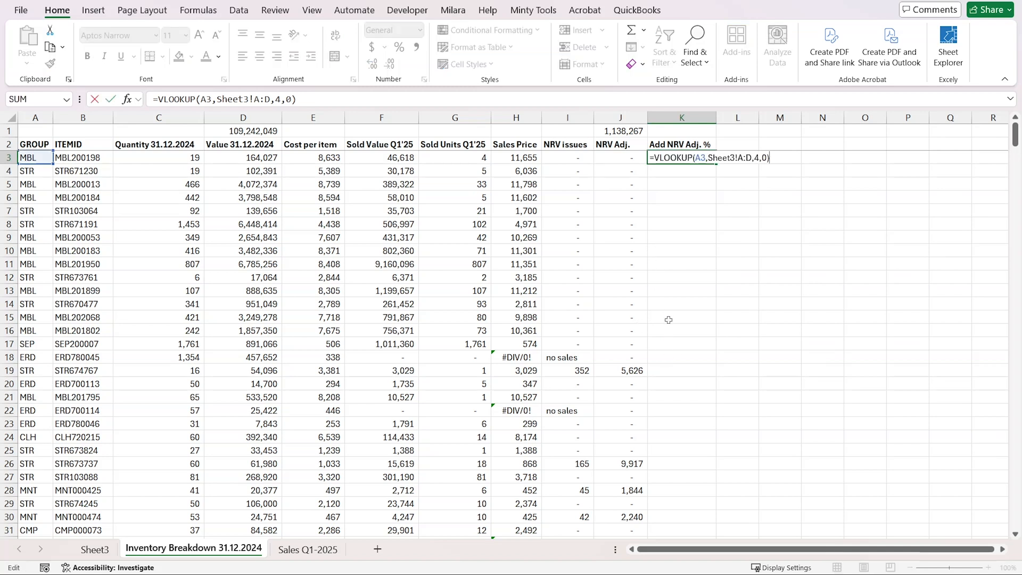
{"action": "type", "text": "IF("}
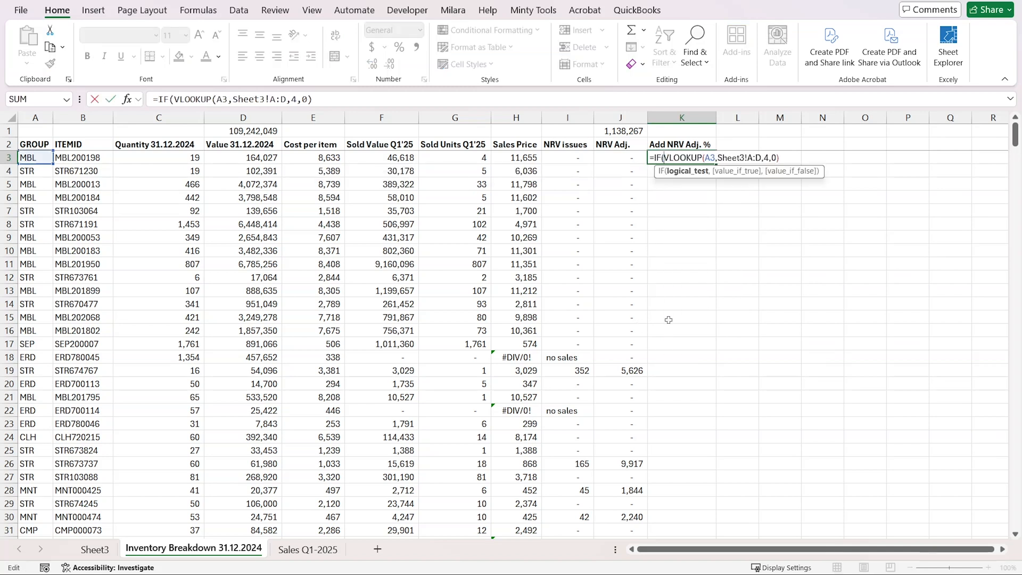
{"action": "key", "text": "Left"}
{"action": "key", "text": "Left"}
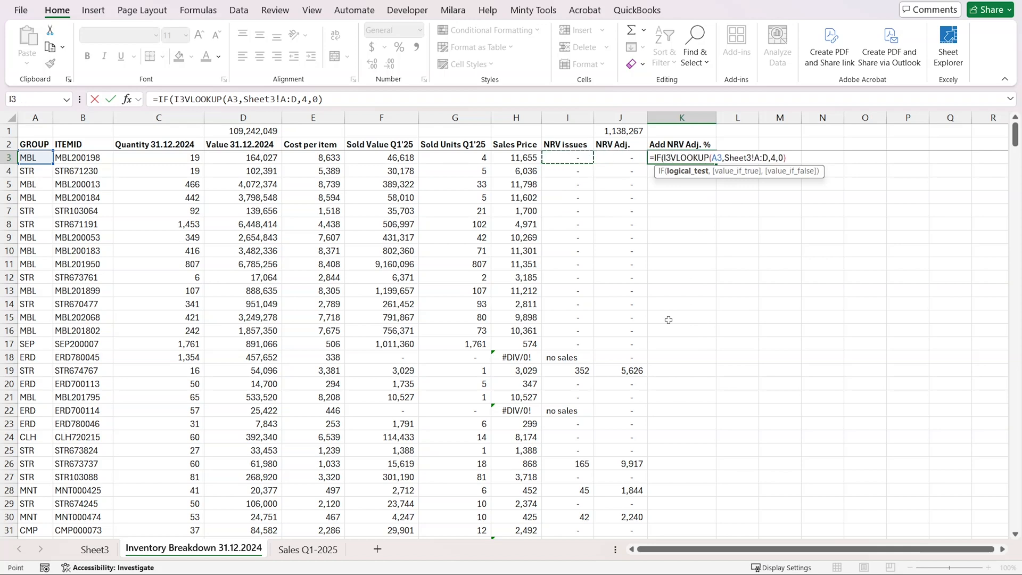
{"action": "type", "text": "=\"n"}
{"action": "type", "text": "o sales\","}
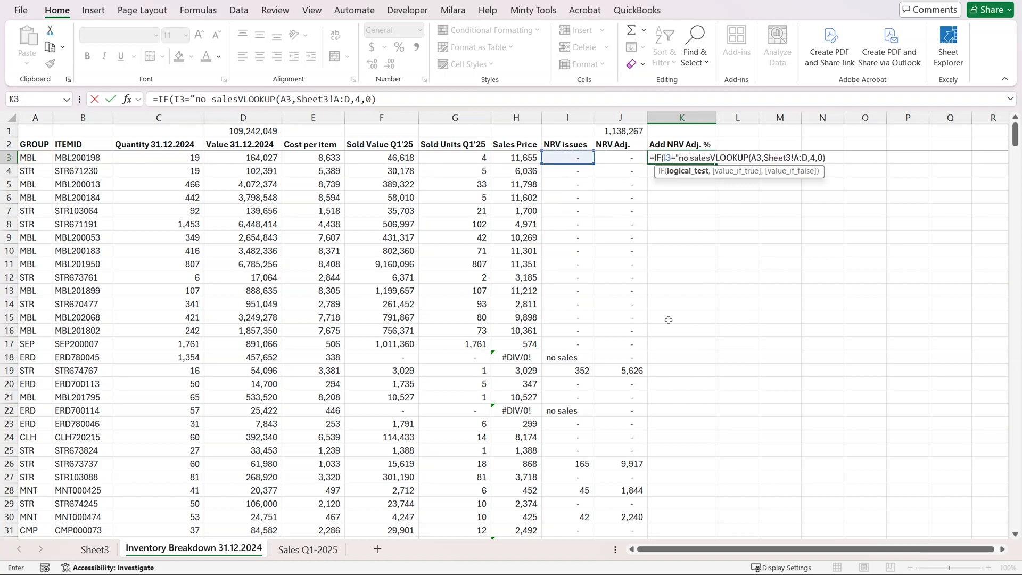
{"action": "key", "text": "Right"}
{"action": "key", "text": "Right"}
{"action": "key", "text": "Right"}
{"action": "key", "text": "Right"}
{"action": "key", "text": "Right"}
{"action": "key", "text": "Right"}
{"action": "key", "text": "Right"}
{"action": "key", "text": "Right"}
{"action": "key", "text": "Right"}
{"action": "key", "text": "Right"}
{"action": "key", "text": "Right"}
{"action": "key", "text": "Right"}
{"action": "key", "text": "Right"}
{"action": "key", "text": "Right"}
{"action": "key", "text": "Right"}
{"action": "key", "text": "Right"}
{"action": "key", "text": "Right"}
{"action": "key", "text": "Right"}
{"action": "key", "text": "Right"}
{"action": "type", "text": ",0)"}
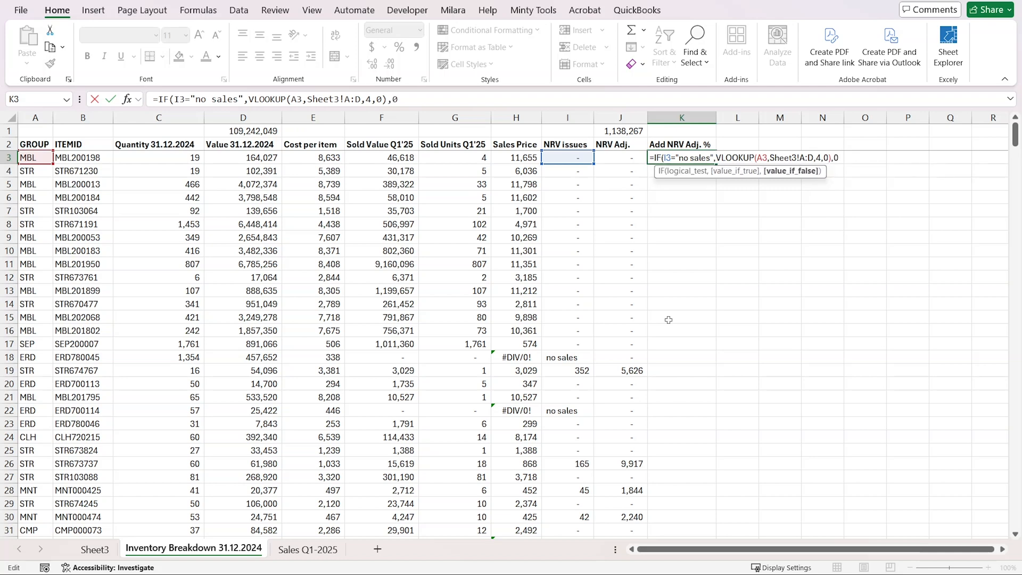
{"action": "key", "text": "Return"}
Fill the K3 formula down the Add NRV Adj. % column to K479.
{"action": "key", "text": "Left"}
{"action": "key", "text": "ctrl+Down"}
{"action": "key", "text": "Right"}
{"action": "key", "text": "ctrl+shift+Up"}
{"action": "key", "text": "ctrl+d"}
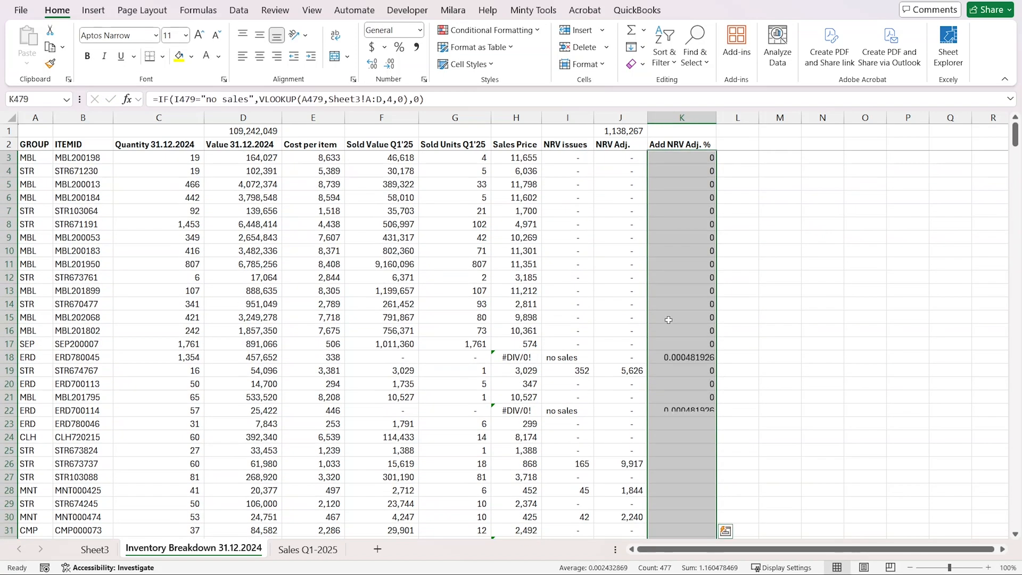
Format the Add NRV Adj. % values in K3:K479 in comma style with eight decimals and check the "no sales" rows.
{"action": "key", "text": "ctrl+shift+5"}
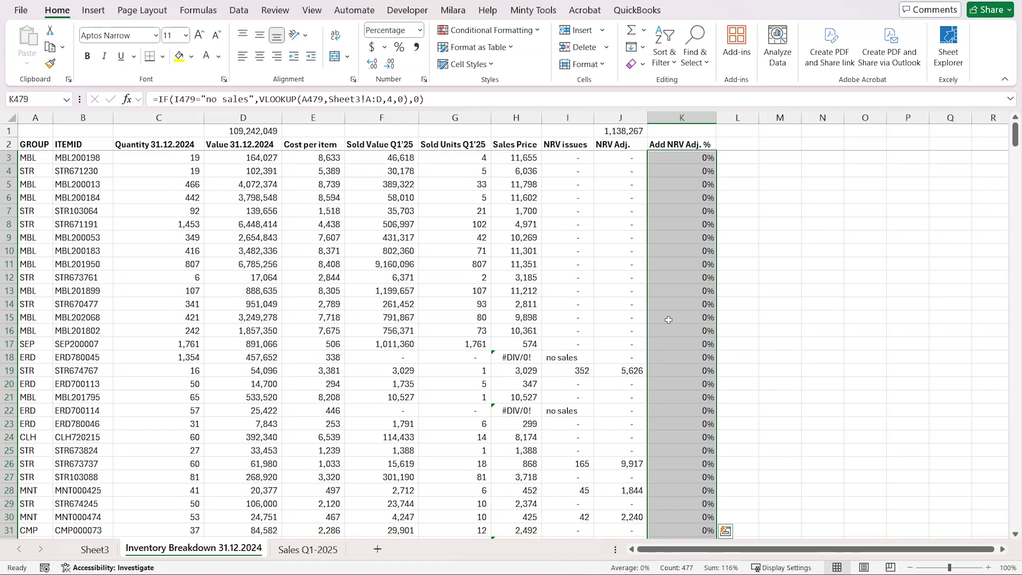
{"action": "left_click", "coordinate": [372, 64]}
{"action": "left_click", "coordinate": [372, 64]}
{"action": "left_click", "coordinate": [372, 64]}
{"action": "left_click", "coordinate": [372, 64]}
{"action": "left_click", "coordinate": [372, 63]}
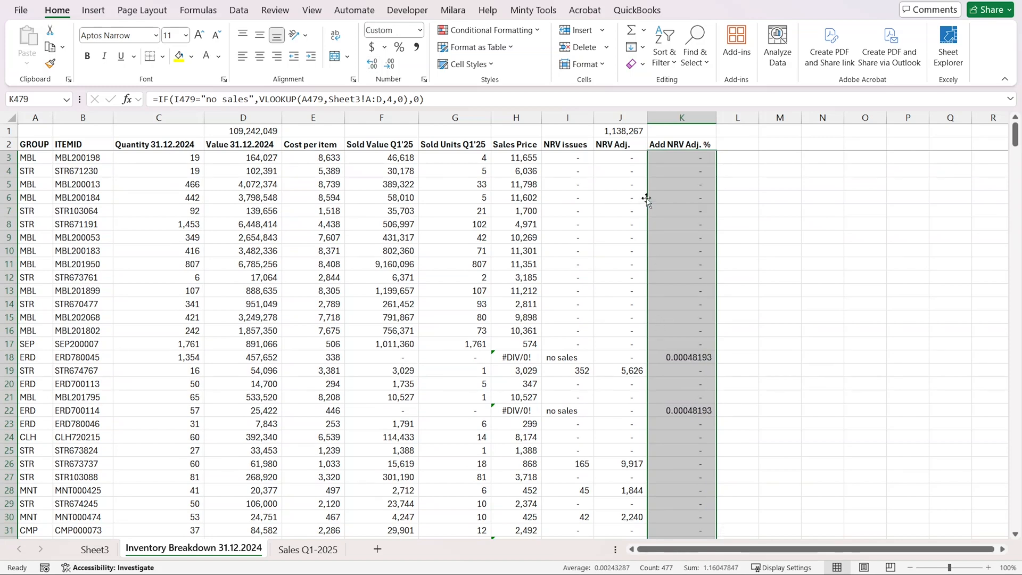
{"action": "left_click", "coordinate": [664, 171]}
{"action": "left_click", "coordinate": [664, 263]}
{"action": "scroll", "coordinate": [670, 277], "scroll_direction": "down", "scroll_amount": 5}
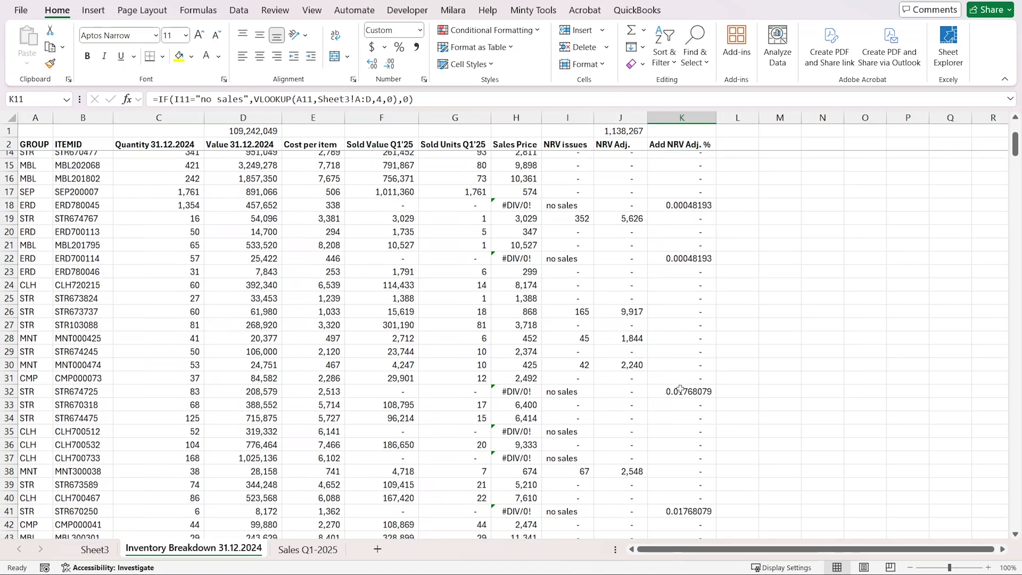
{"action": "scroll", "coordinate": [685, 324], "scroll_direction": "up", "scroll_amount": 6}
Enter the header "Add NRV Adj." in L2.
{"action": "left_click", "coordinate": [735, 147]}
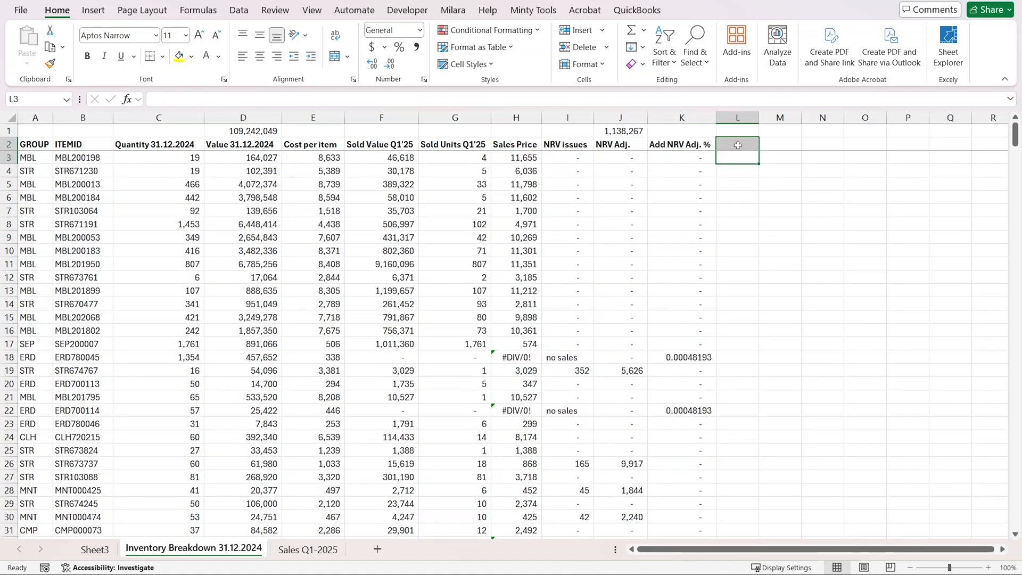
{"action": "type", "text": "Add NRV Adj."}
{"action": "key", "text": "Return"}
Calculate the additional NRV adjustment in L3 with =K3*D3, rate times the 31.12.2024 value.
{"action": "type", "text": "="}
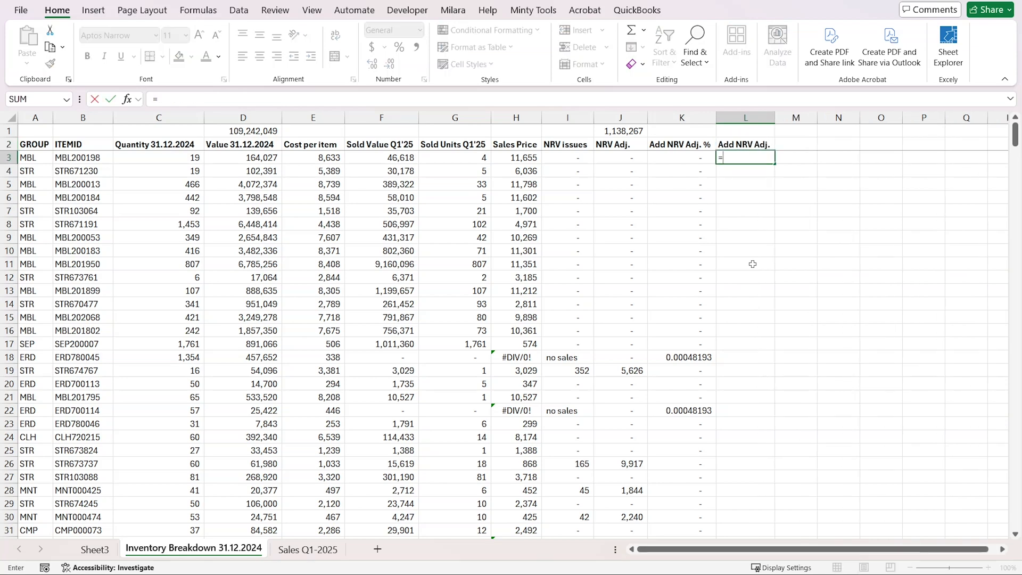
{"action": "key", "text": "Left"}
{"action": "type", "text": "*"}
{"action": "key", "text": "Left"}
{"action": "key", "text": "Left"}
{"action": "key", "text": "Left"}
{"action": "key", "text": "Left"}
{"action": "key", "text": "Left"}
{"action": "key", "text": "Left"}
{"action": "key", "text": "Left"}
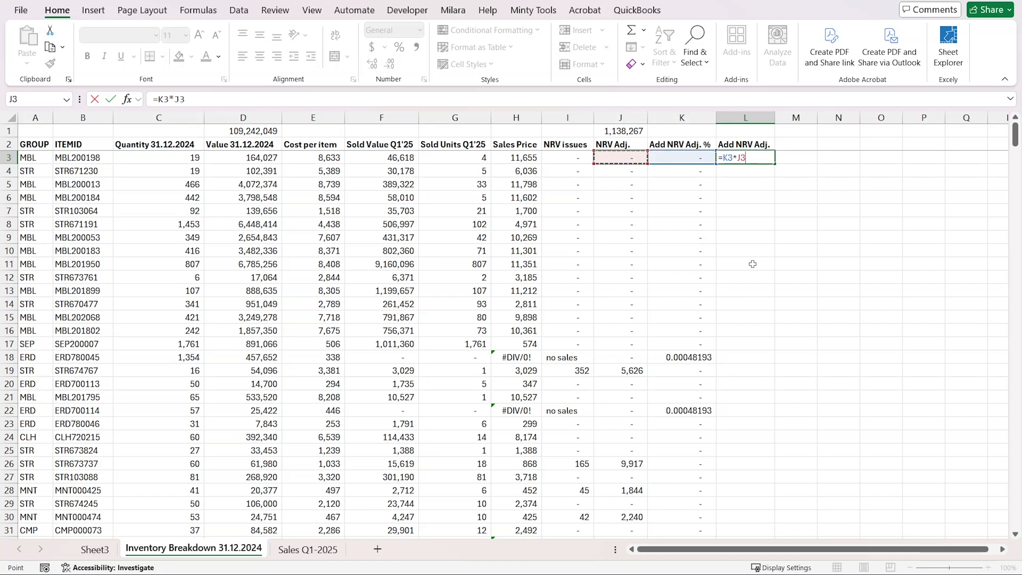
{"action": "key", "text": "Left"}
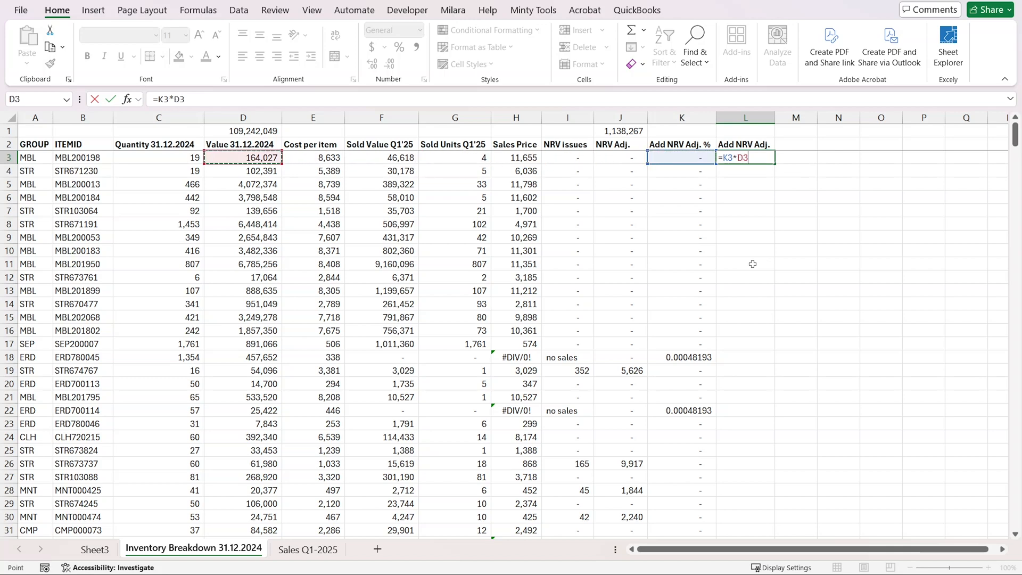
{"action": "key", "text": "Return"}
{"action": "key", "text": "Up"}
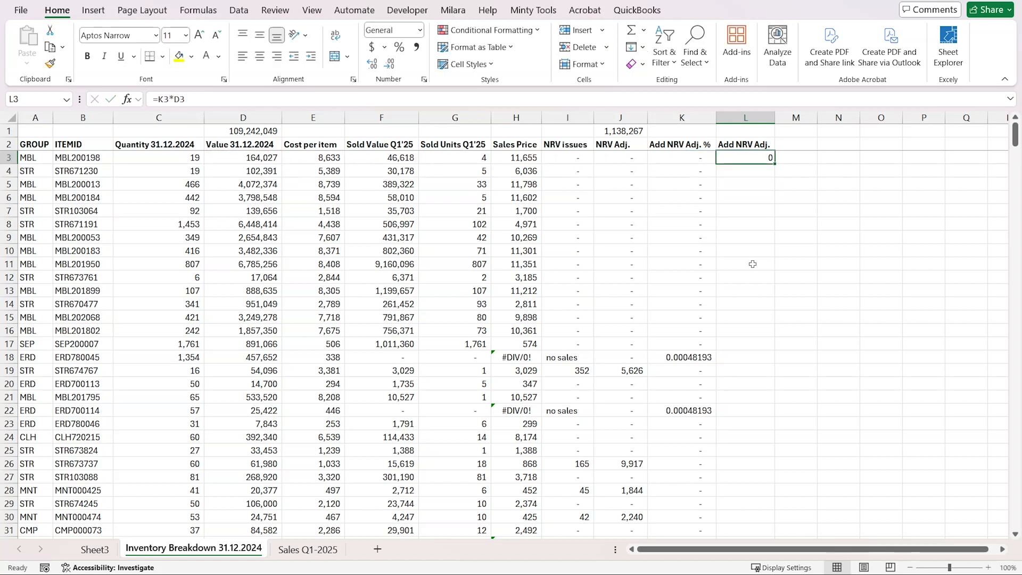
Fill the L3 formula down to L479, in comma style without decimals.
{"action": "key", "text": "Left"}
{"action": "key", "text": "ctrl+Down"}
{"action": "key", "text": "Right"}
{"action": "key", "text": "ctrl+shift+Up"}
{"action": "key", "text": "ctrl+d"}
Total the Add NRV Adj. column in L1 by copying the sum formula from J1.
{"action": "key", "text": "Down"}
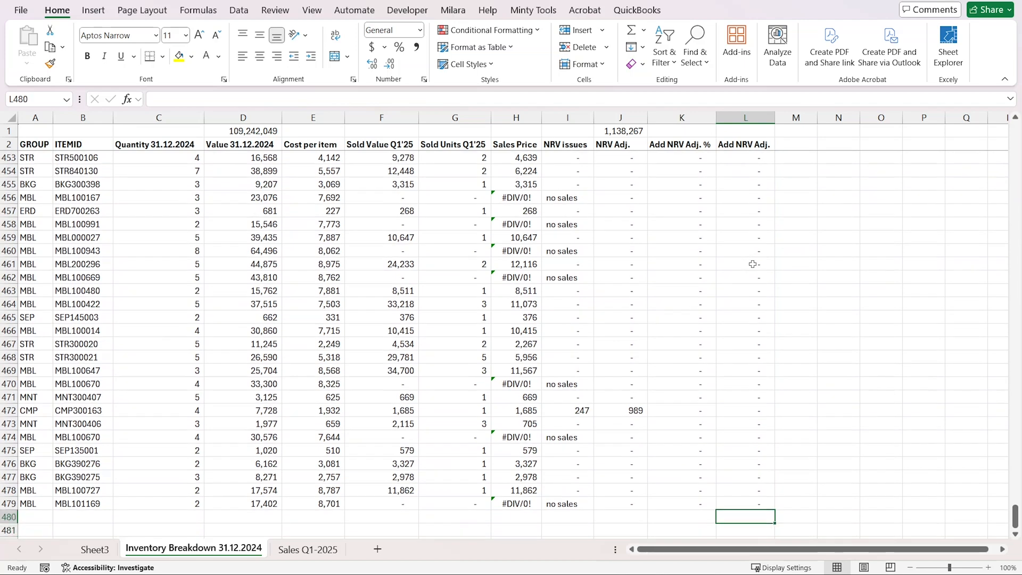
{"action": "key", "text": "ctrl+Up"}
{"action": "key", "text": "ctrl+Up"}
{"action": "key", "text": "Up"}
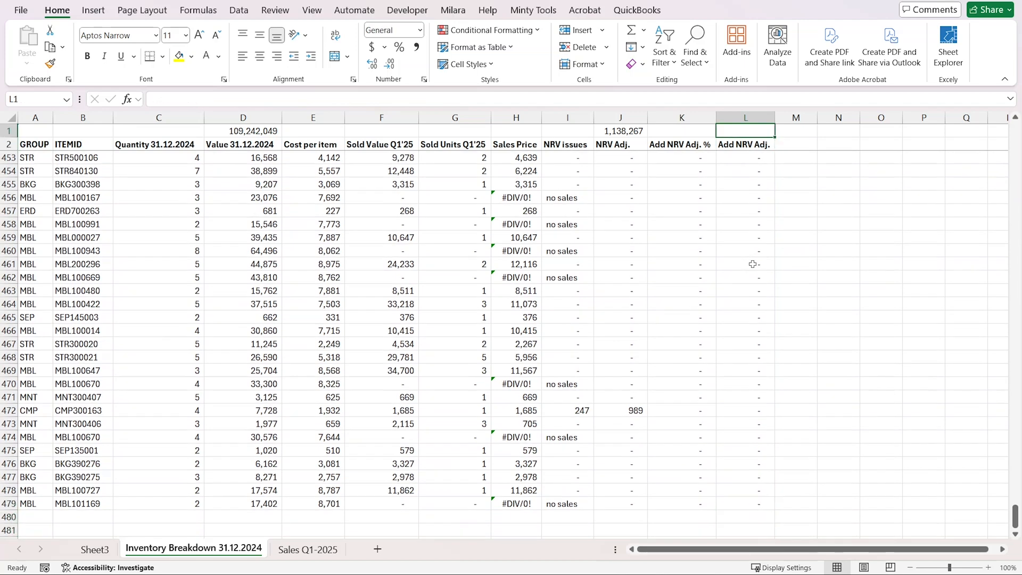
{"action": "key", "text": "Left"}
{"action": "key", "text": "Left"}
{"action": "key", "text": "ctrl+c"}
{"action": "key", "text": "Right"}
{"action": "key", "text": "Right"}
{"action": "key", "text": "ctrl+v"}
{"action": "key", "text": "Down"}
{"action": "key", "text": "Up"}
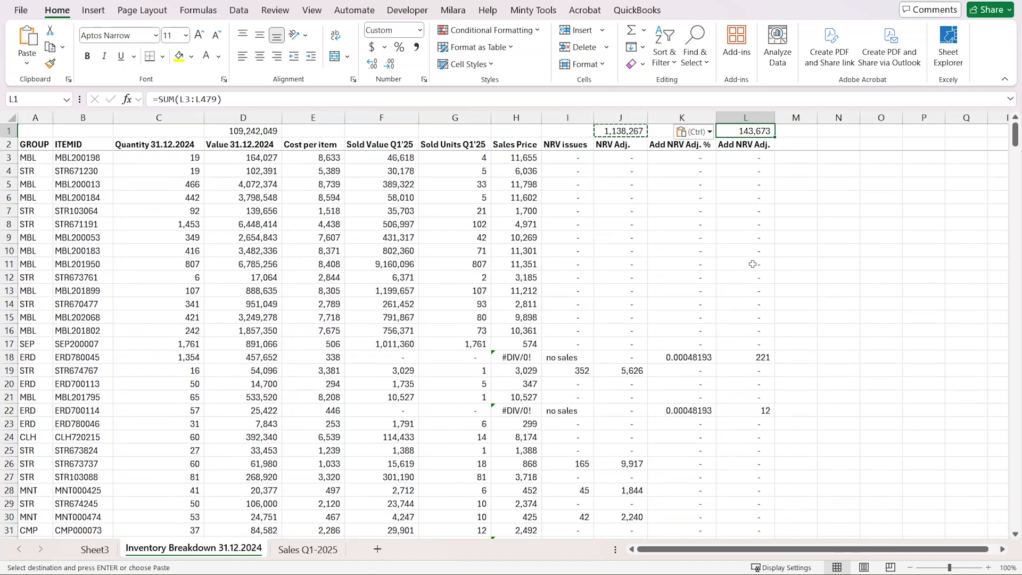
Enter the header "Total NRV Adj." in M2 and autofit the column's width to it.
{"action": "key", "text": "Right"}
{"action": "key", "text": "Down"}
{"action": "type", "text": "Tota"}
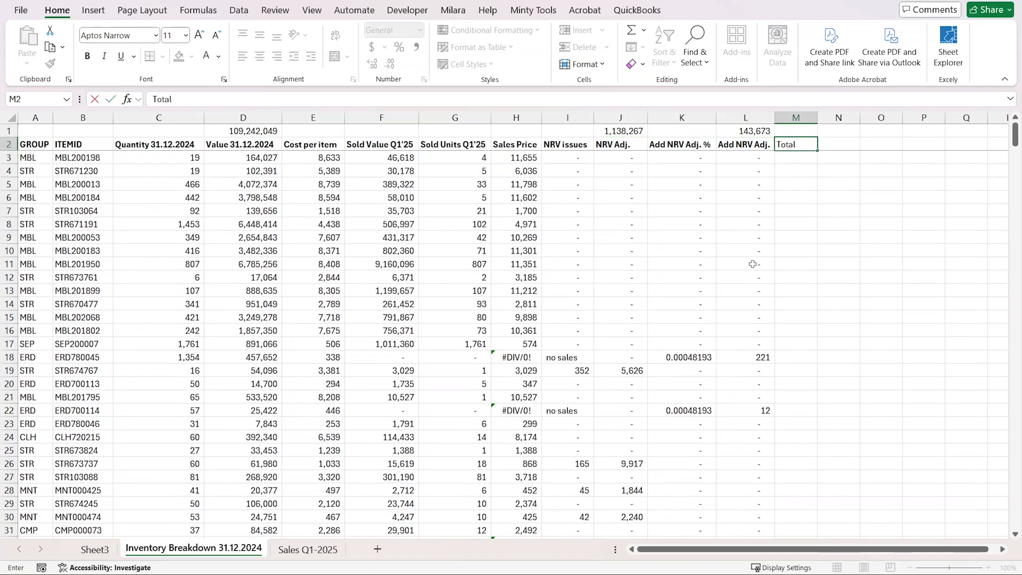
{"action": "type", "text": "l NRV Adj."}
{"action": "key", "text": "Return"}
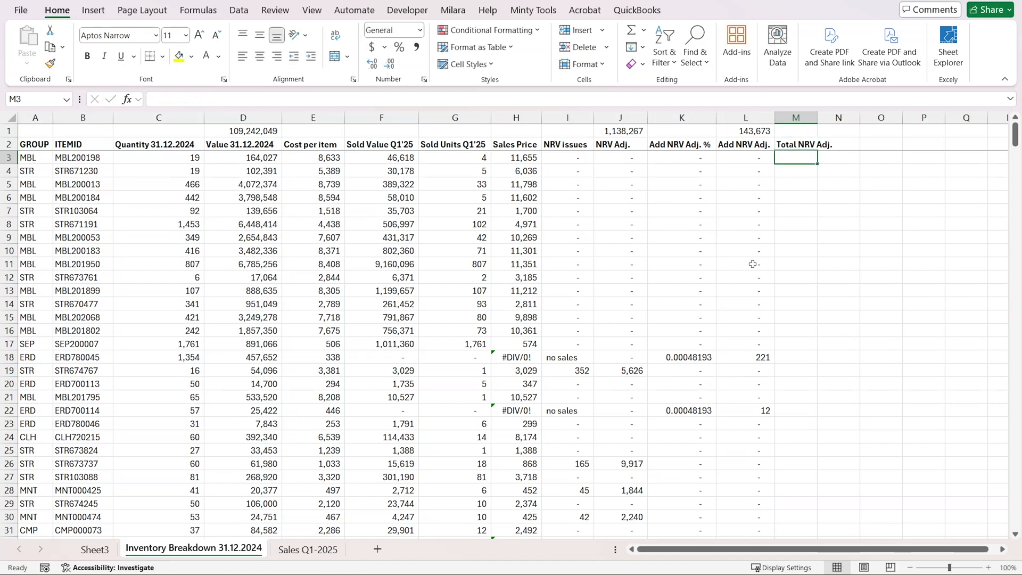
{"action": "key", "text": "Up"}
{"action": "key", "text": "alt+h"}
{"action": "key", "text": "o"}
{"action": "key", "text": "i"}
{"action": "key", "text": "Down"}
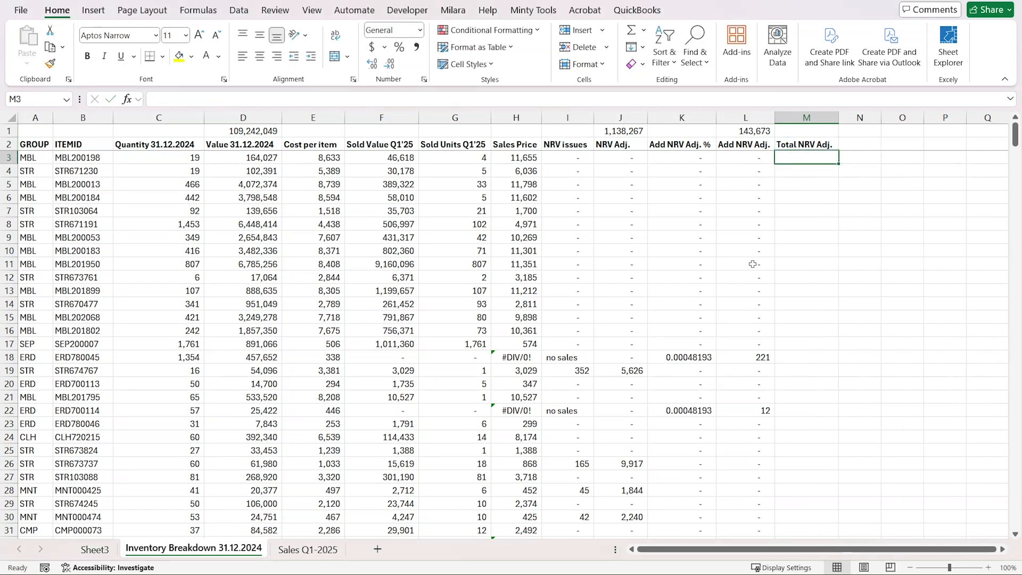
Add the direct and additional NRV adjustments in M3 with =J3+L3.
{"action": "type", "text": "="}
{"action": "key", "text": "Left"}
{"action": "key", "text": "Left"}
{"action": "key", "text": "Left"}
{"action": "type", "text": "+"}
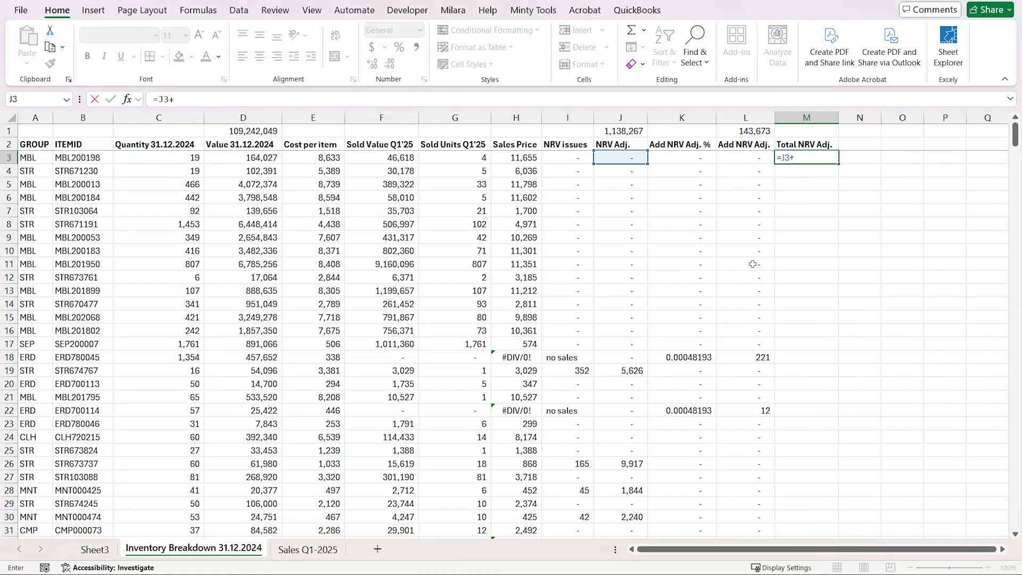
{"action": "key", "text": "Left"}
{"action": "key", "text": "Return"}
{"action": "key", "text": "Up"}
Fill the M3 formula down the Total NRV Adj. column to M479.
{"action": "key", "text": "Left"}
{"action": "key", "text": "ctrl+Down"}
{"action": "key", "text": "Right"}
{"action": "key", "text": "ctrl+shift+Up"}
{"action": "key", "text": "ctrl+d"}
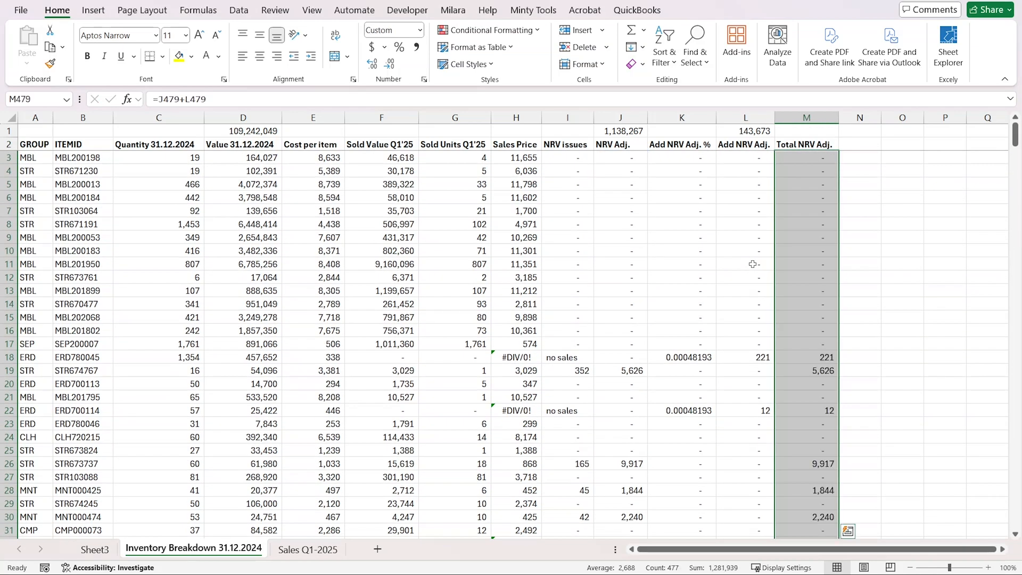
Total the Total NRV Adj. column in M1 by copying the sum formula from L1.
{"action": "key", "text": "ctrl+Up"}
{"action": "key", "text": "ctrl+Up"}
{"action": "key", "text": "Left"}
{"action": "key", "text": "ctrl+c"}
{"action": "key", "text": "Right"}
{"action": "key", "text": "ctrl+v"}
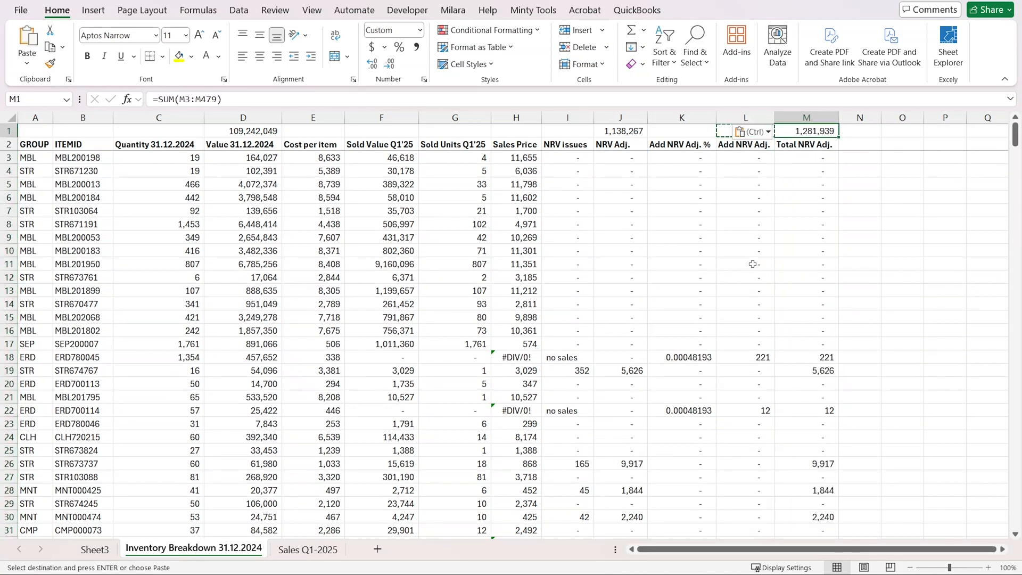
Bold the Total NRV Adj. column from M1 to M479 and check its total against the inventory value total in D1.
{"action": "key", "text": "ctrl+shift+Down"}
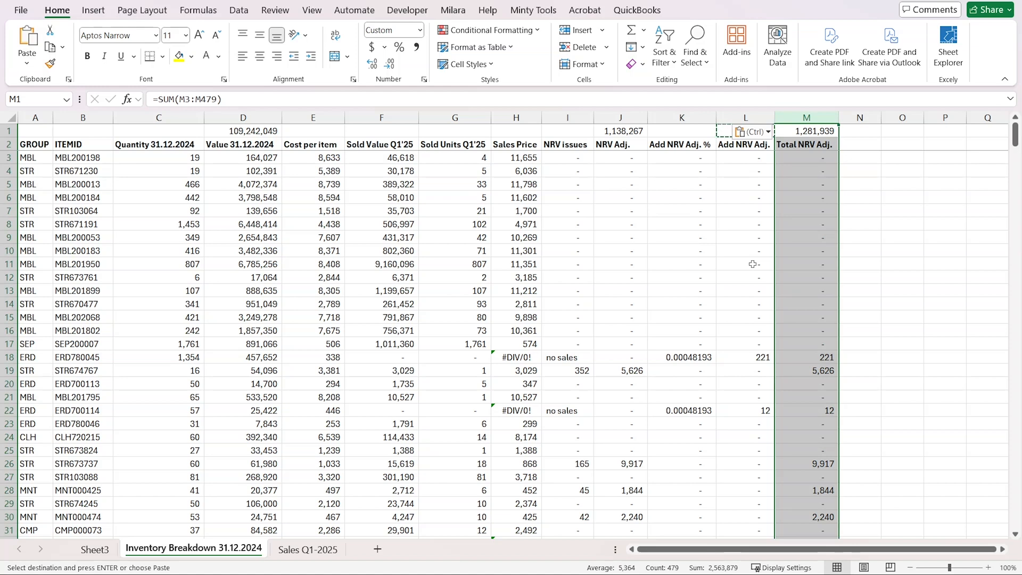
{"action": "key", "text": "ctrl+b"}
{"action": "left_click", "coordinate": [828, 165]}
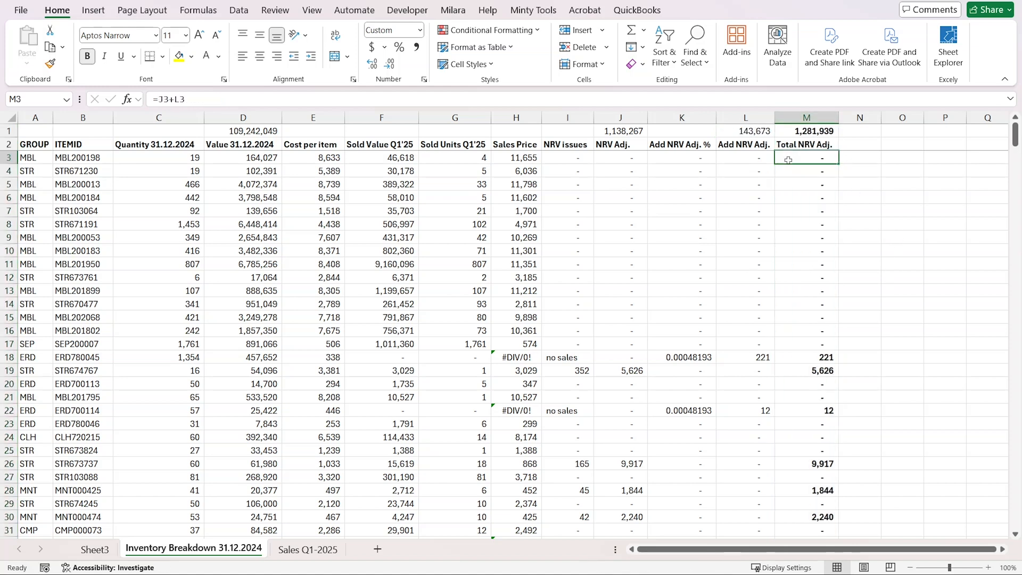
{"action": "left_click", "coordinate": [809, 130]}
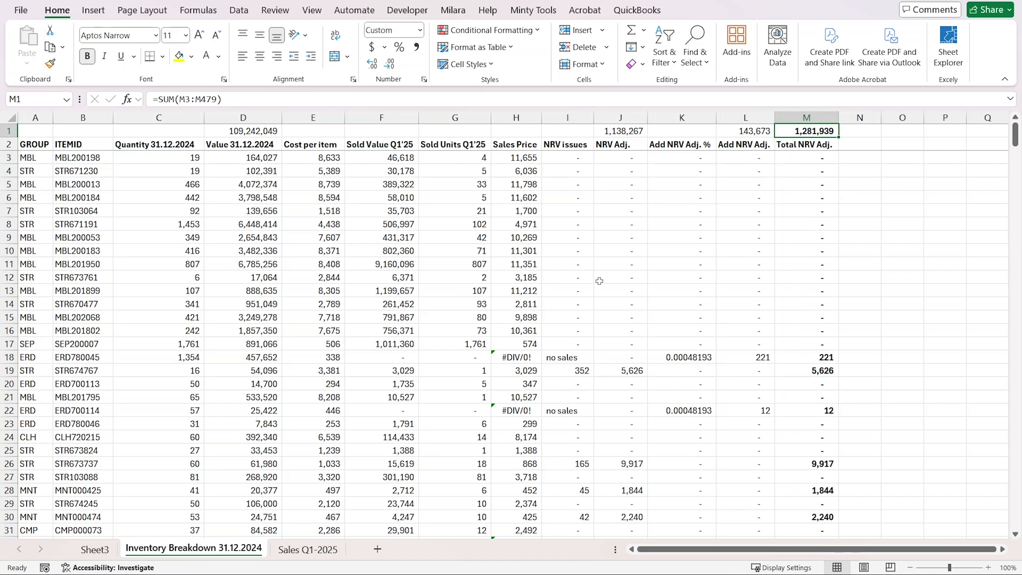
{"action": "left_click", "coordinate": [250, 132]}
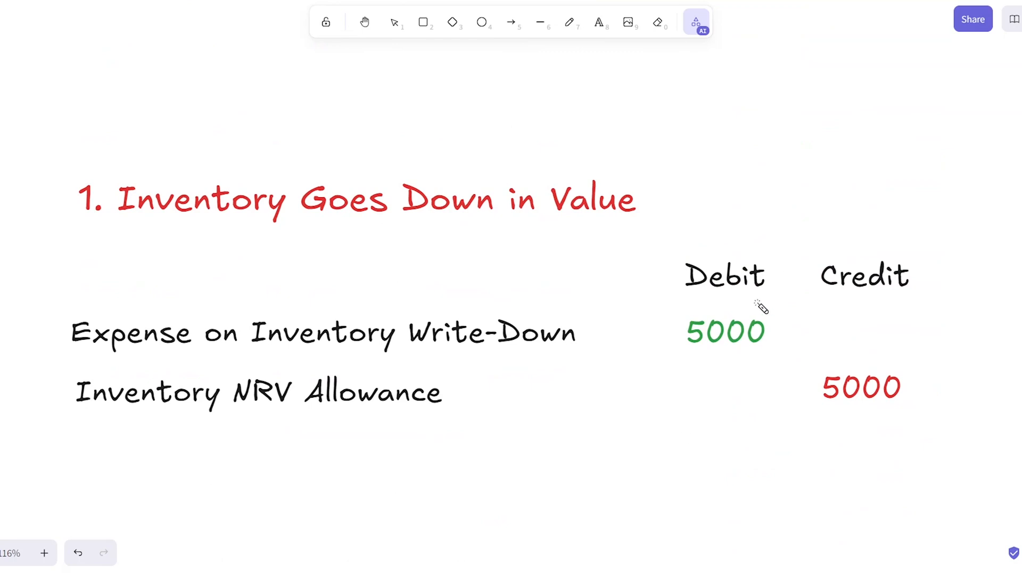
In the Excalidraw whiteboard, trace the write-down journal entry with the laser pointer, marking the Debit column, Inventory NRV Allowance and its 5000 credit.
{"action": "mouse_move", "coordinate": [798, 226]}
{"action": "left_mouse_down"}
{"action": "mouse_move", "coordinate": [46, 383]}
{"action": "mouse_move", "coordinate": [903, 497]}
{"action": "mouse_move", "coordinate": [110, 460]}
{"action": "mouse_move", "coordinate": [634, 508]}
{"action": "left_mouse_up"}
{"action": "mouse_move", "coordinate": [88, 423]}
{"action": "left_mouse_down"}
{"action": "mouse_move", "coordinate": [372, 433]}
{"action": "mouse_move", "coordinate": [481, 420]}
{"action": "left_mouse_up"}
{"action": "mouse_move", "coordinate": [461, 374]}
{"action": "left_mouse_down"}
{"action": "mouse_move", "coordinate": [459, 425]}
{"action": "mouse_move", "coordinate": [538, 386]}
{"action": "left_mouse_up"}
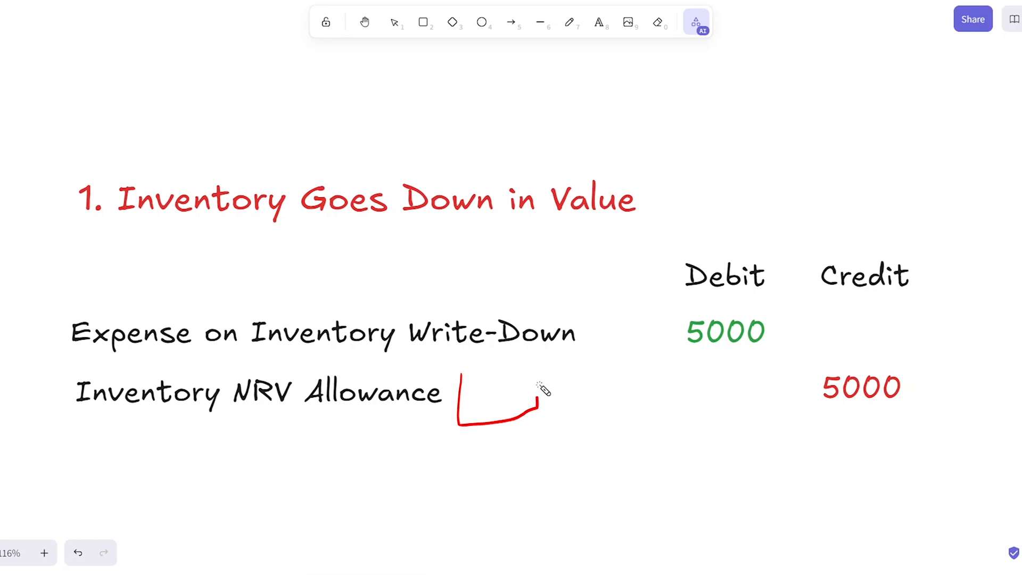
{"action": "left_click_drag", "start_coordinate": [830, 416], "coordinate": [970, 416]}
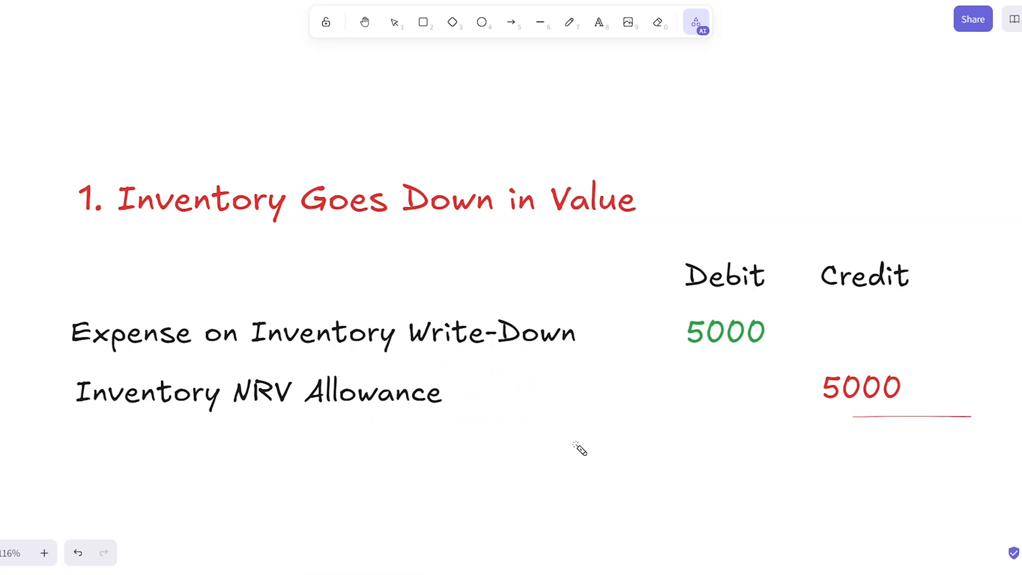